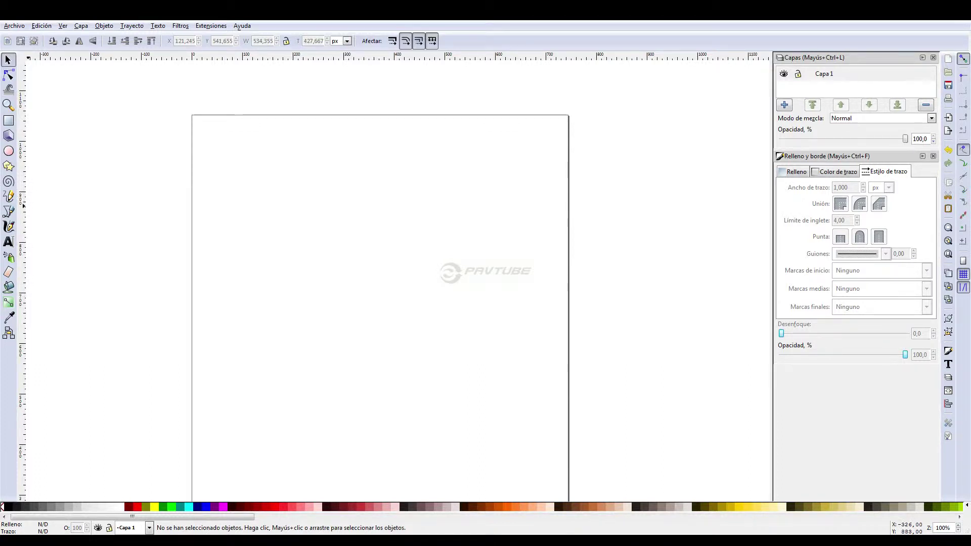
click(9, 212)
click(269, 169)
drag(401, 169, 440, 198)
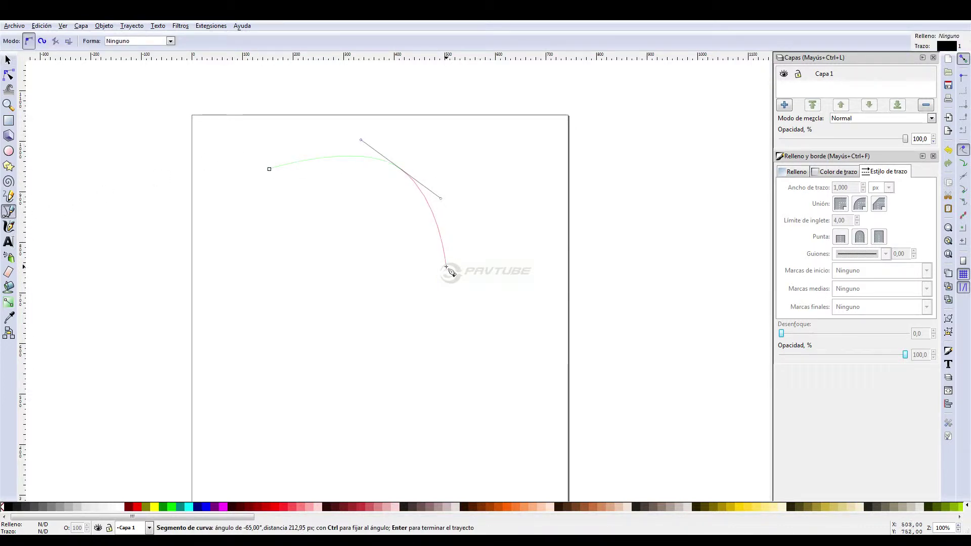
drag(326, 340, 176, 346)
click(269, 167)
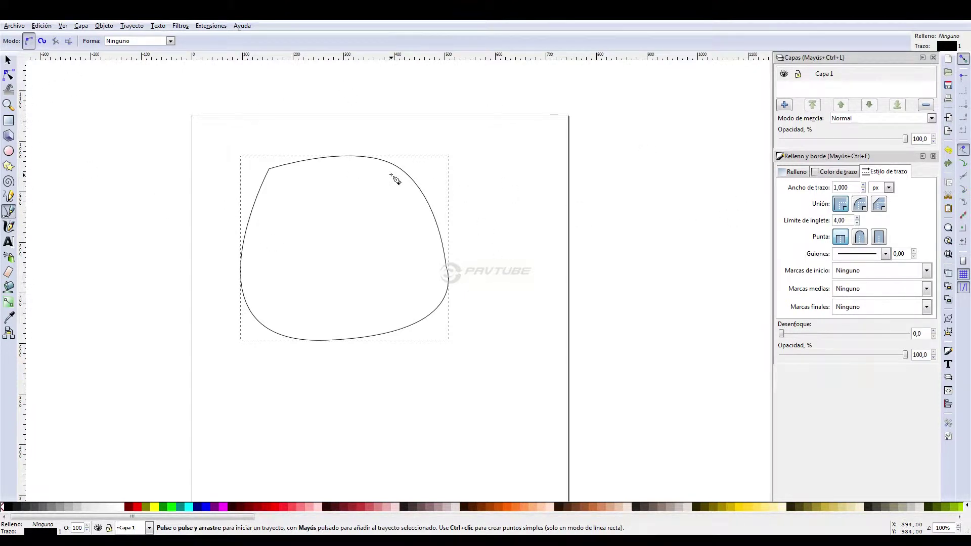
key(ctrl+z)
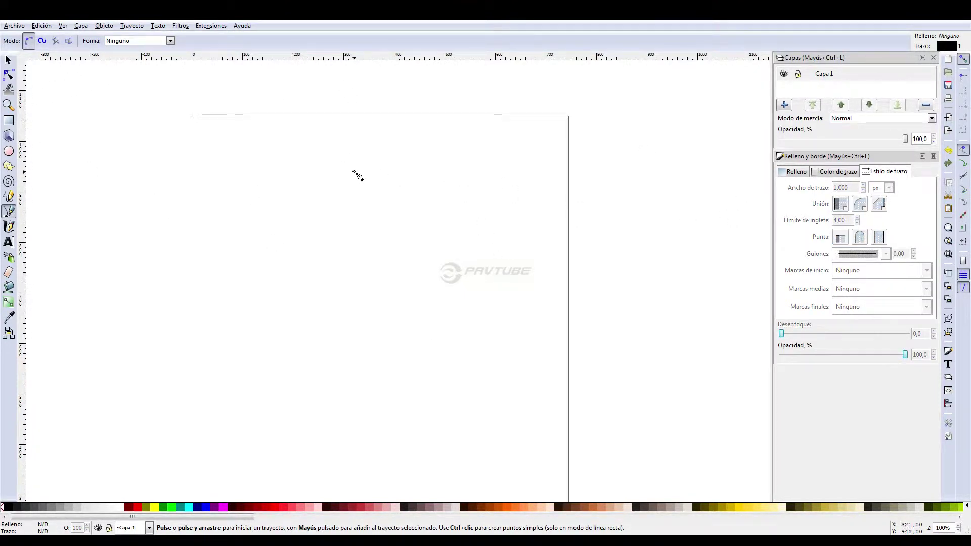
Step: Draw a closed, rounded head outline about 422 px wide and 397 px tall in the page's upper half with the Bezier tool
click(351, 163)
drag(476, 172, 507, 202)
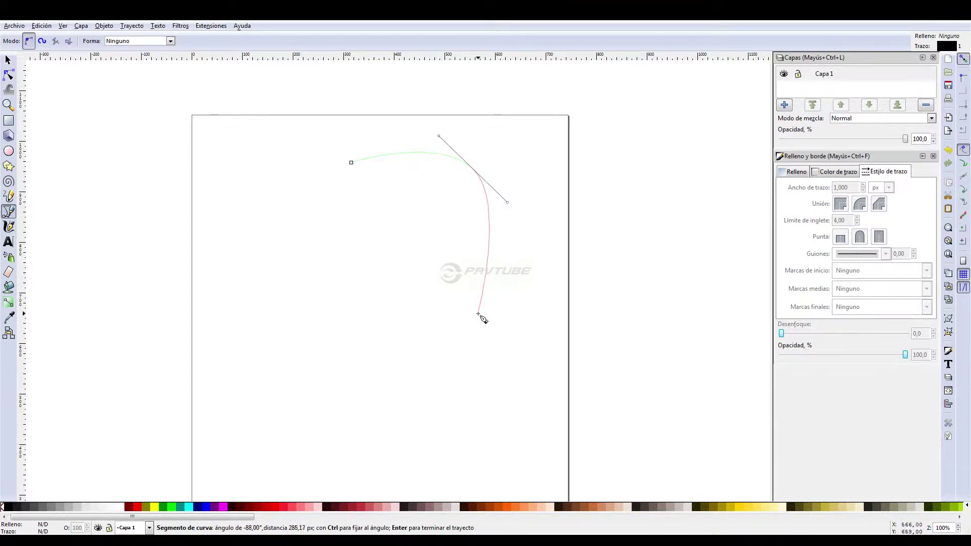
drag(397, 352, 260, 358)
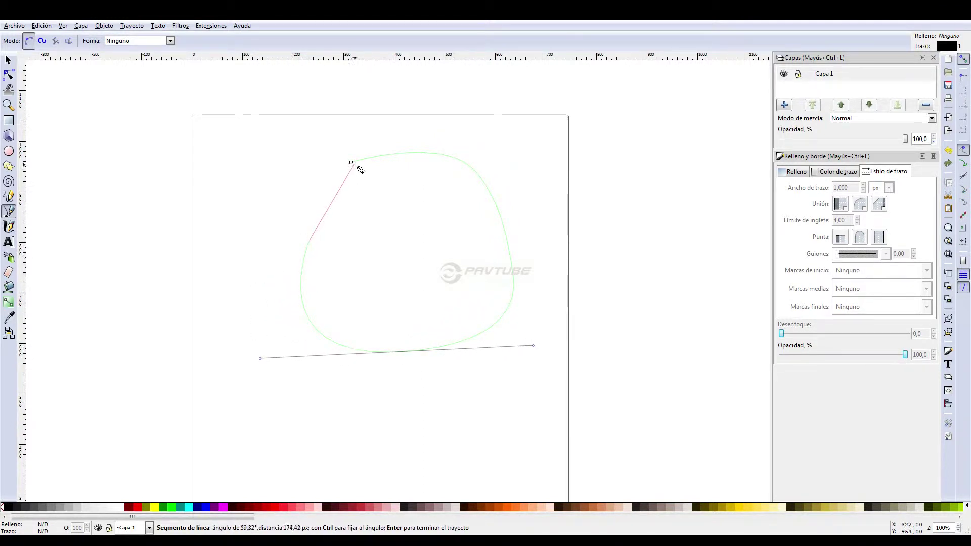
drag(351, 163, 377, 150)
Step: Draw a small closed, rounded eye about 79 by 77 px in the upper left of the head
drag(352, 198, 393, 196)
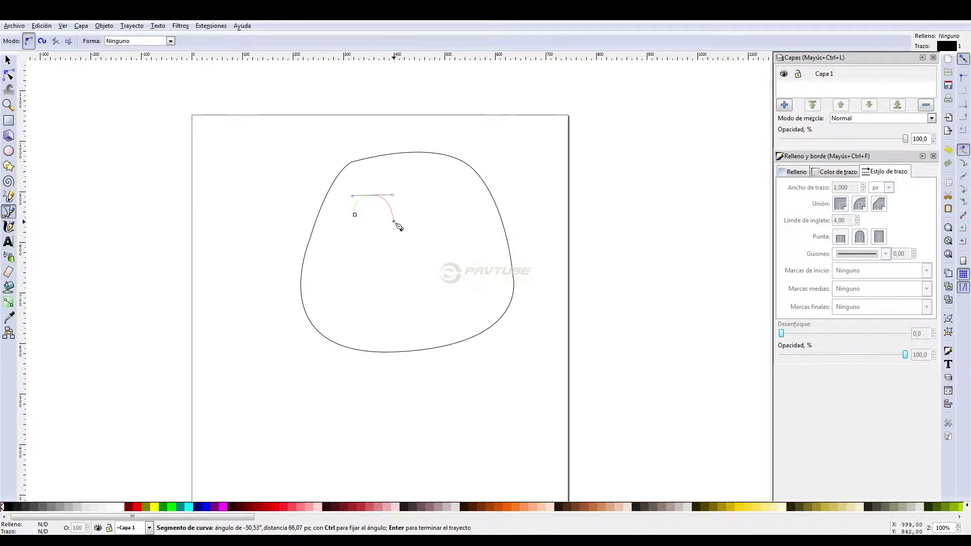
mouse_move(393, 216)
mouse_down()
mouse_move(397, 235)
mouse_move(393, 226)
mouse_up()
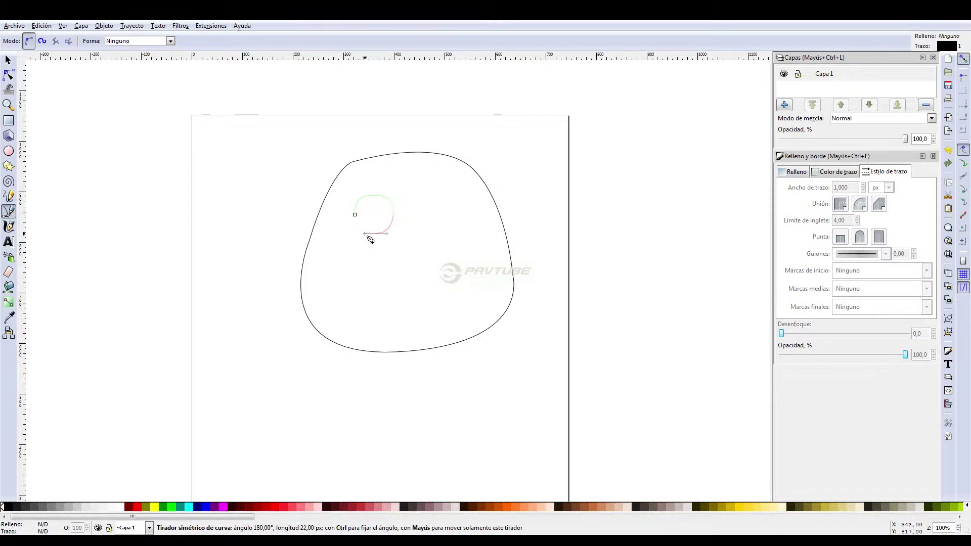
click(355, 215)
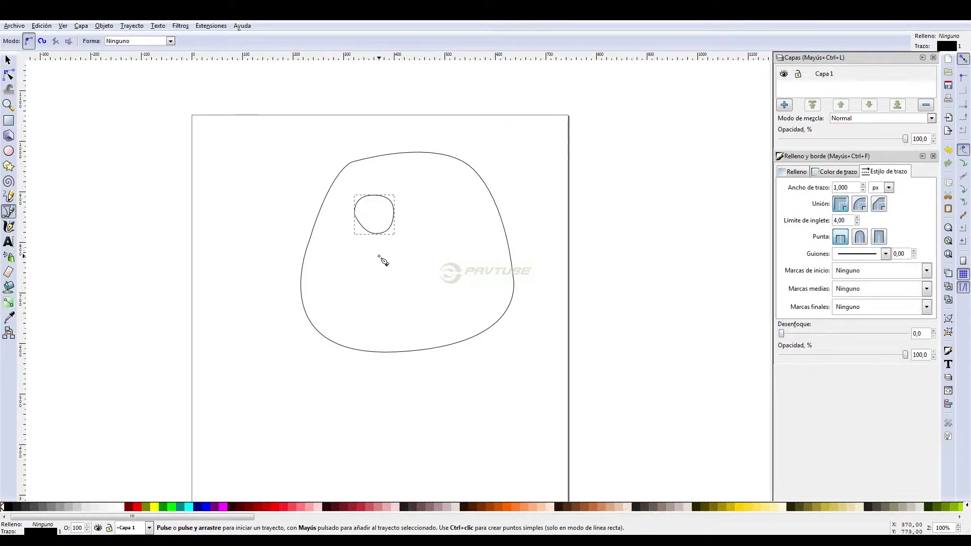
key(Escape)
Step: Draw a closed oval mouth about 119 by 66 px near the middle of the head, below the eye
click(379, 256)
drag(431, 257, 458, 278)
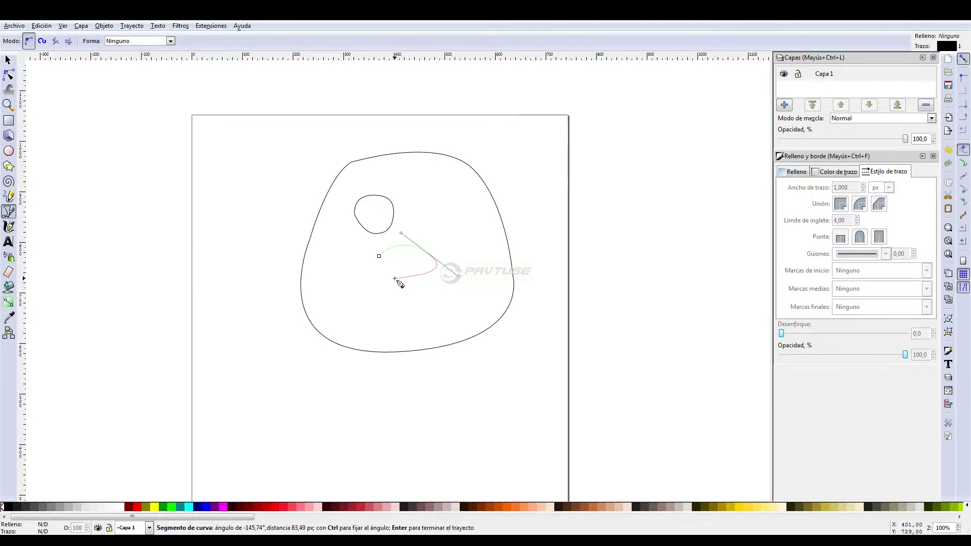
drag(379, 256, 392, 238)
Step: Duplicate the eye and place the copy level with the original on the right side of the head
click(7, 59)
click(389, 203)
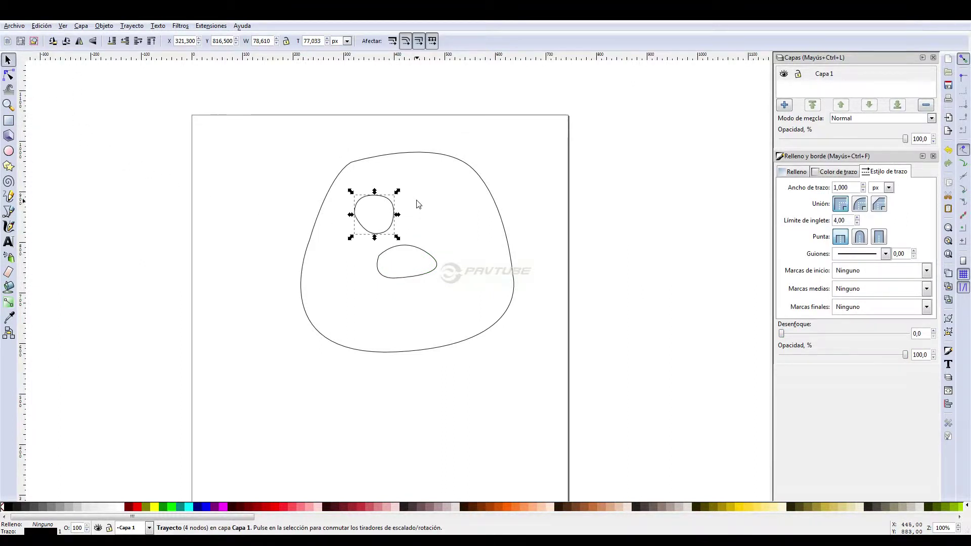
key(ctrl+c)
key(ctrl+v)
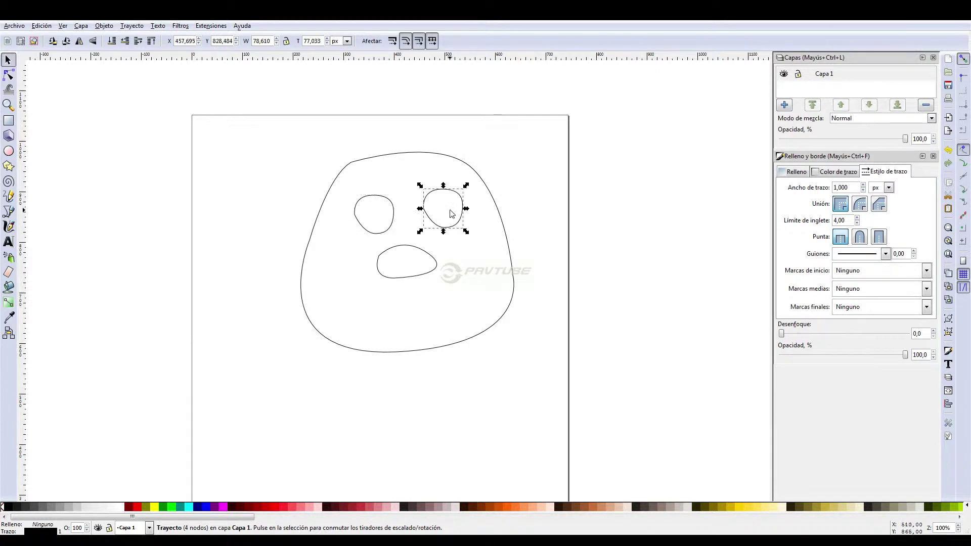
click(520, 337)
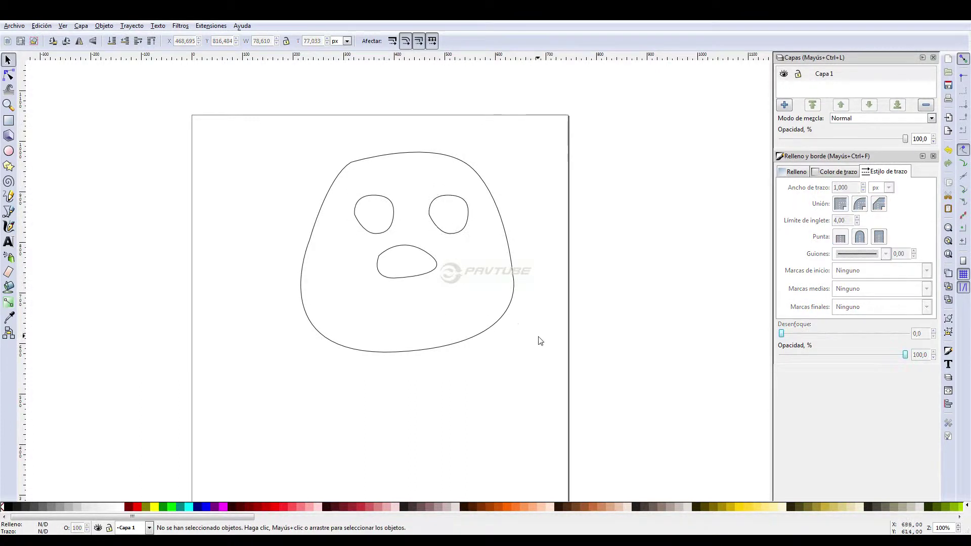
Step: Fill the head with a flat orange-brown, HSL 16, 160, 156 (da8c5dff)
click(519, 278)
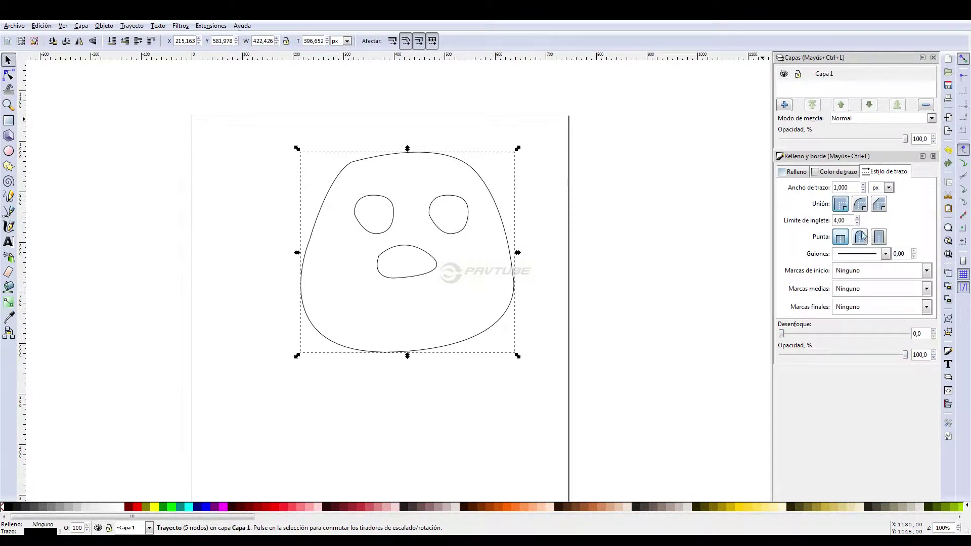
click(802, 173)
click(802, 189)
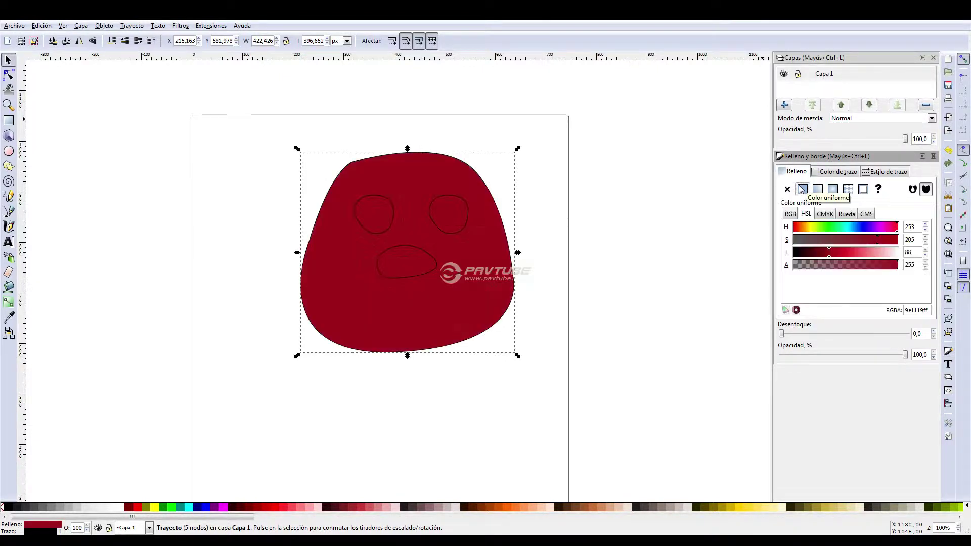
drag(824, 228, 861, 248)
click(837, 252)
click(845, 240)
click(846, 241)
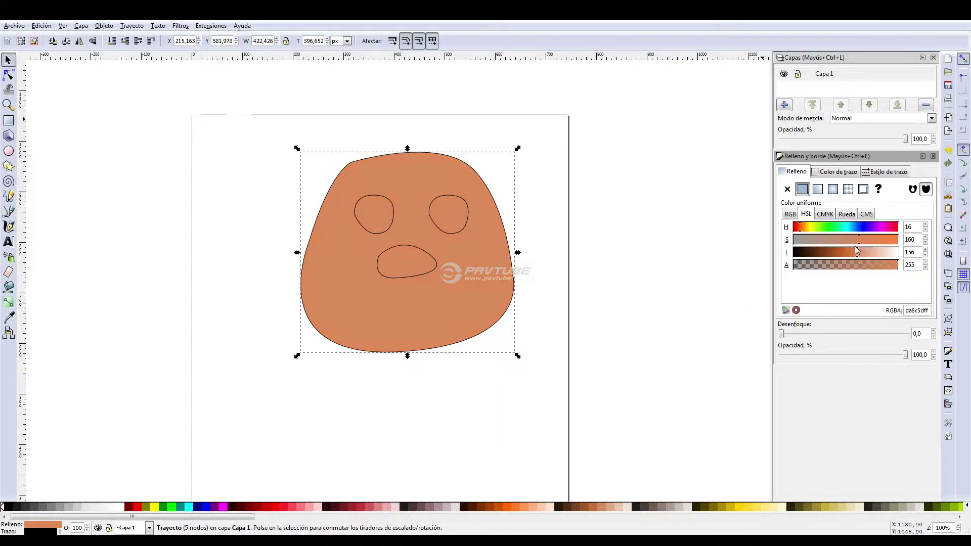
Step: Fill both eyes with flat white (ffffffff)
click(470, 220)
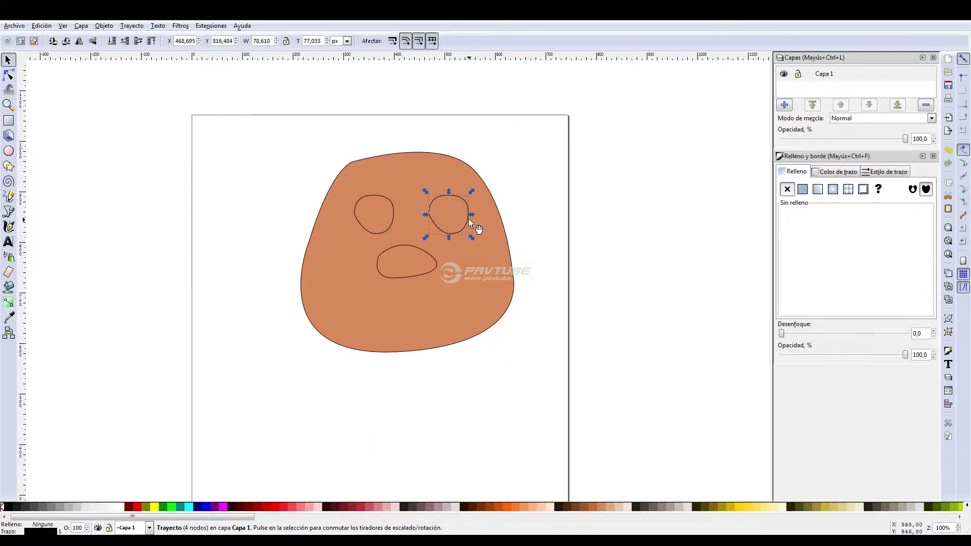
click(803, 191)
drag(811, 245, 686, 244)
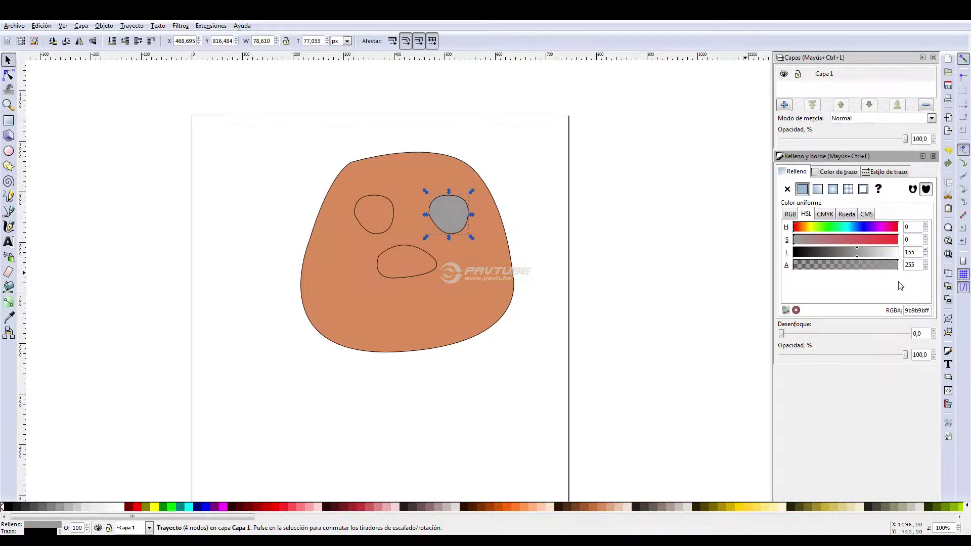
drag(862, 258, 898, 252)
click(383, 205)
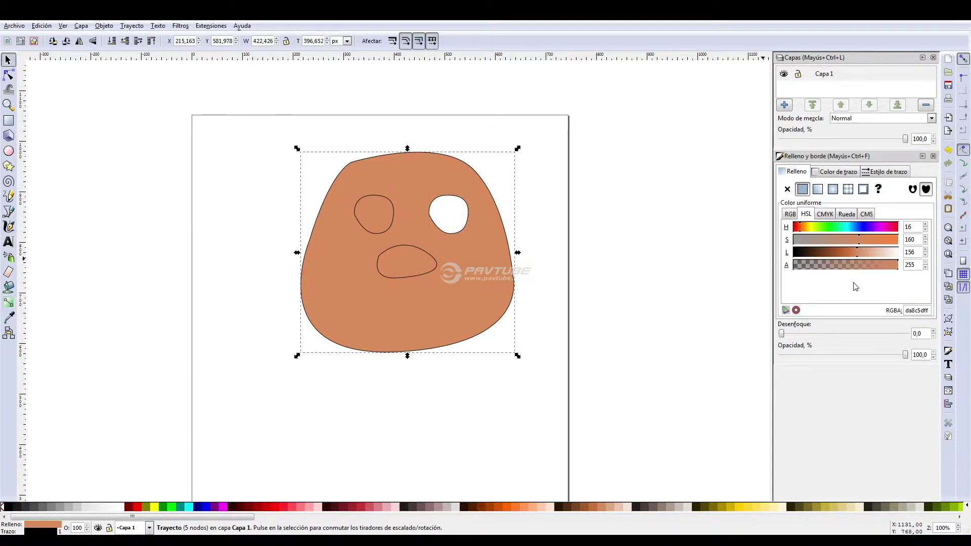
click(363, 196)
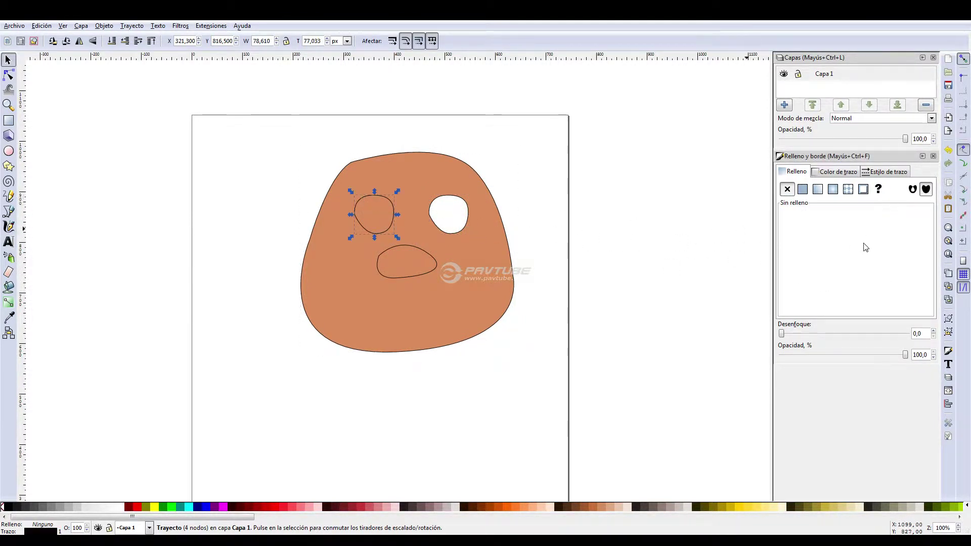
click(803, 190)
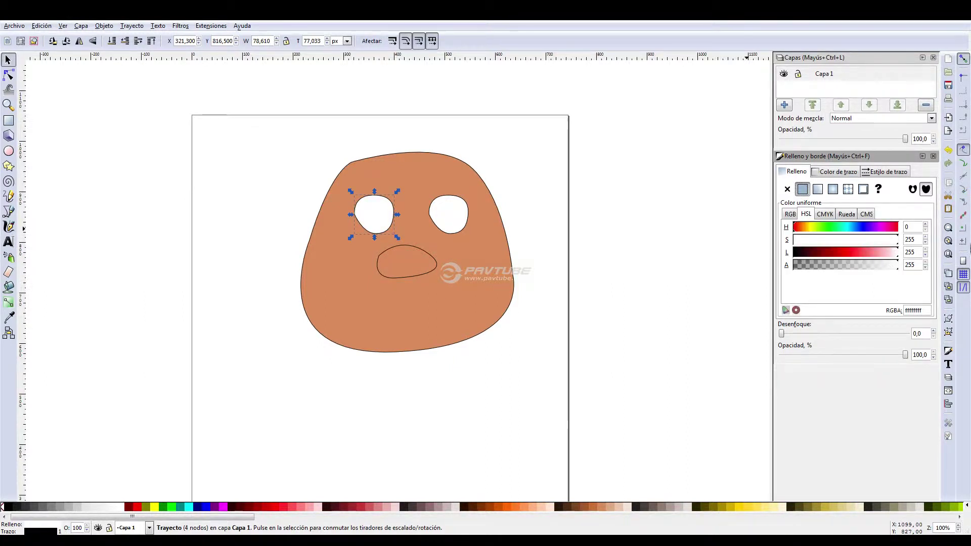
Step: Fill the mouth with a flat red, hue 0, saturation 255 and lightness about 119
click(423, 251)
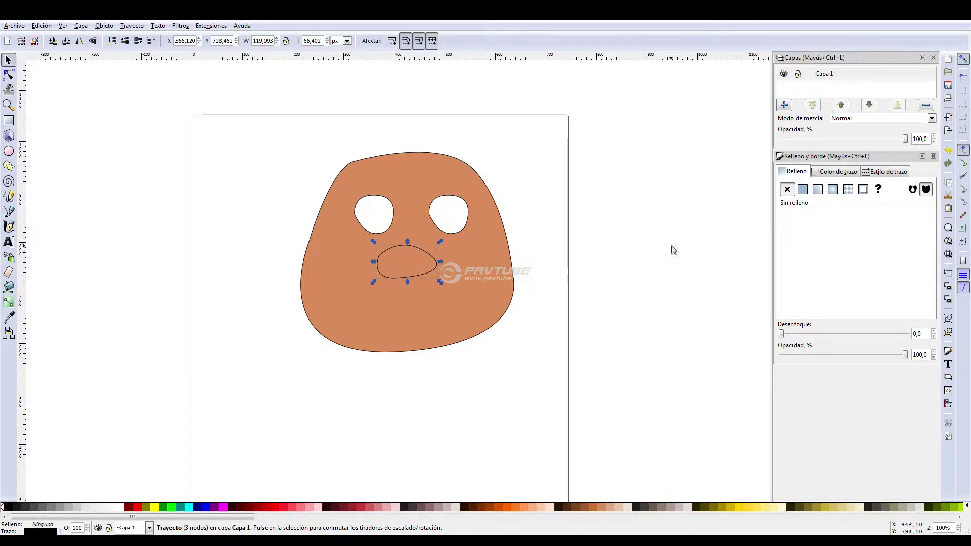
click(803, 189)
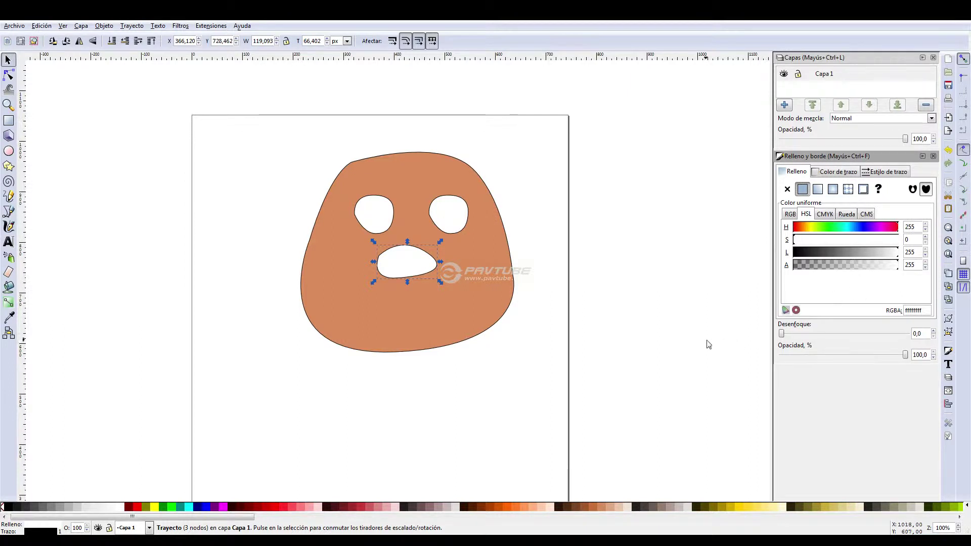
drag(838, 240, 970, 241)
mouse_move(858, 257)
mouse_down()
mouse_move(827, 259)
mouse_move(843, 258)
mouse_up()
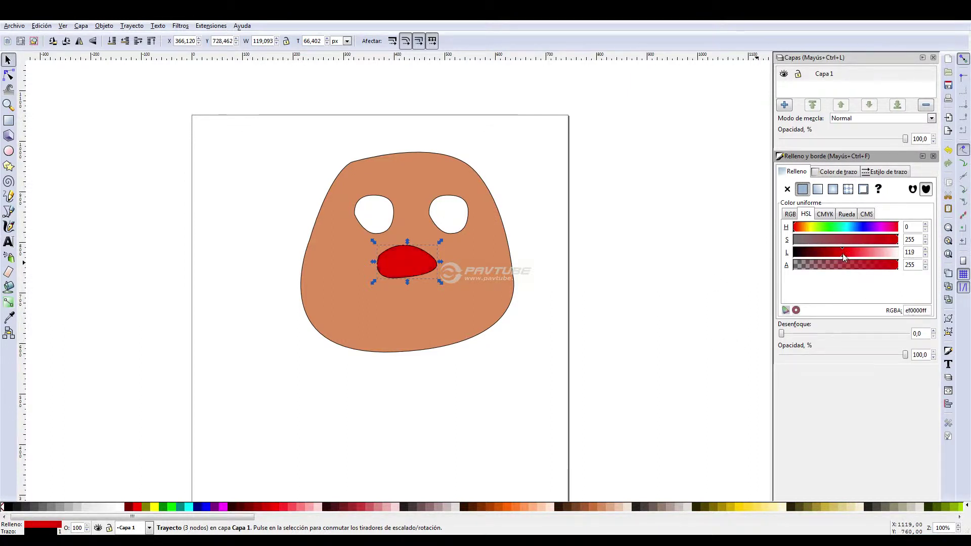
Step: Remove the outline stroke from the mouth, both eyes and the head
click(819, 172)
click(787, 190)
click(635, 184)
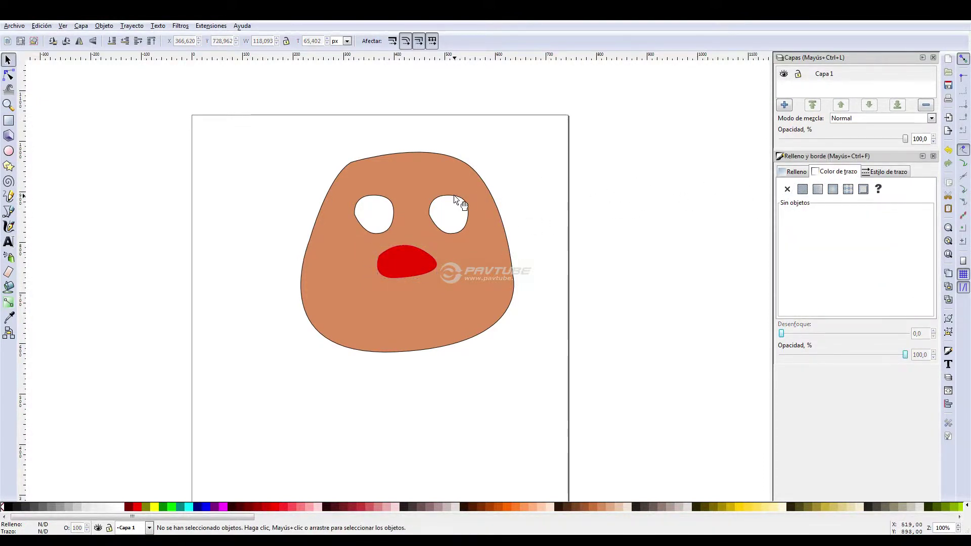
click(458, 208)
shift+click(392, 208)
shift+click(451, 242)
click(788, 189)
click(728, 210)
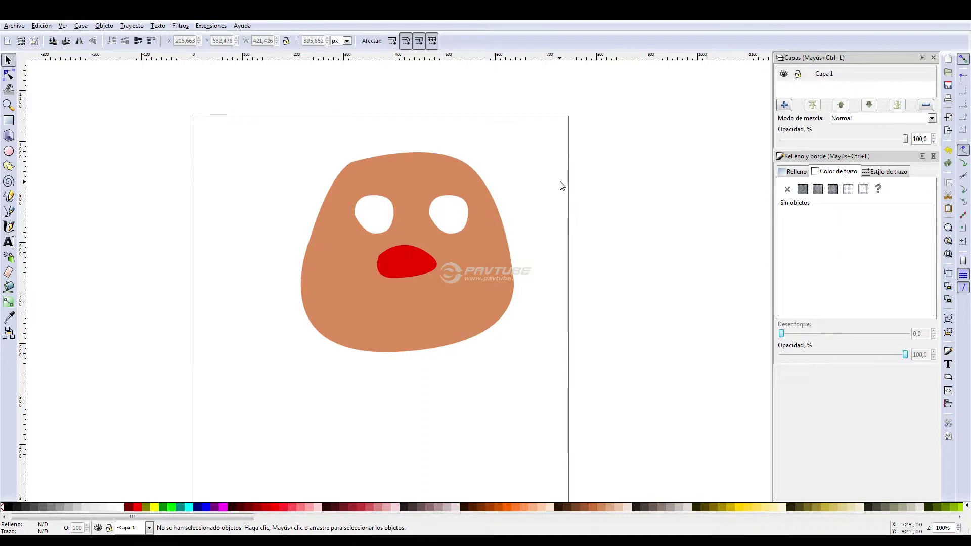
Step: Apply a blur of 2.4 to the mouth
click(399, 246)
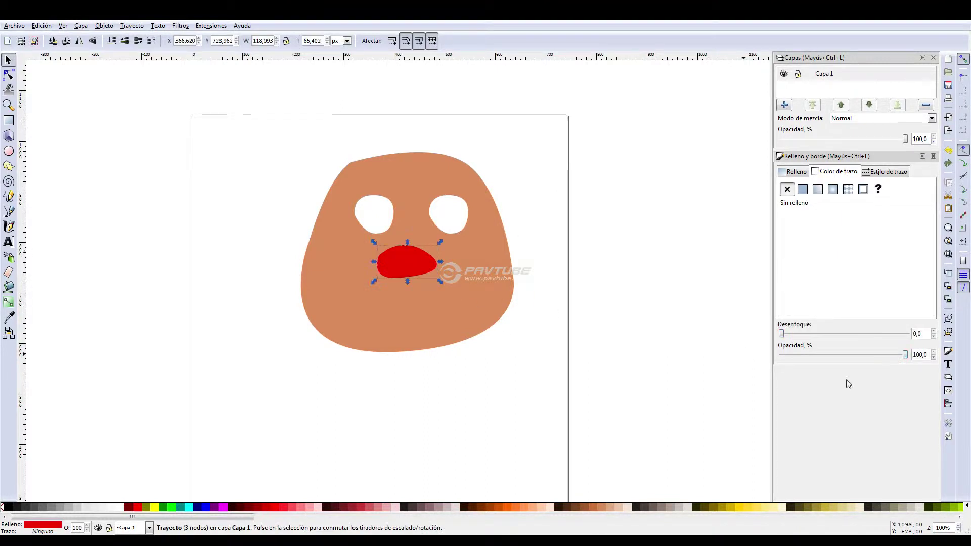
click(792, 334)
click(785, 335)
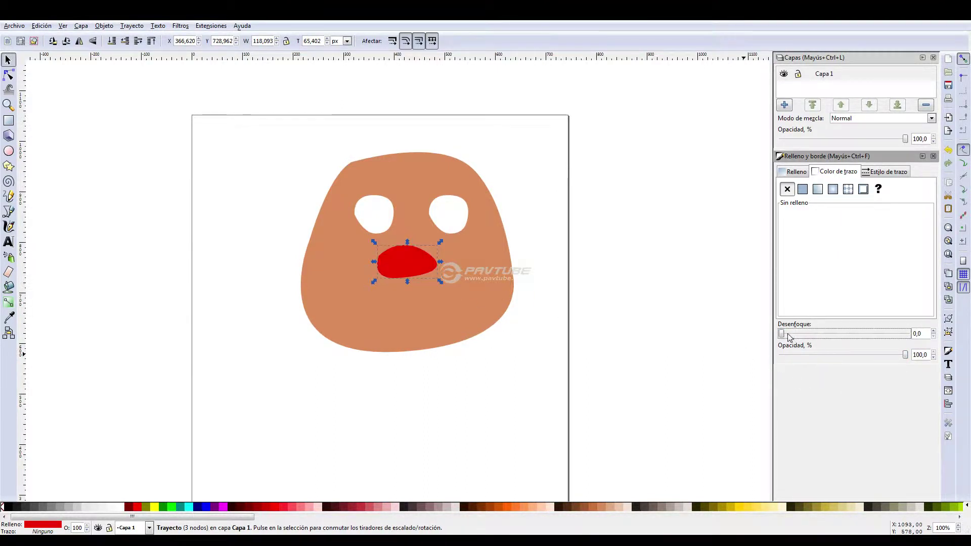
click(785, 334)
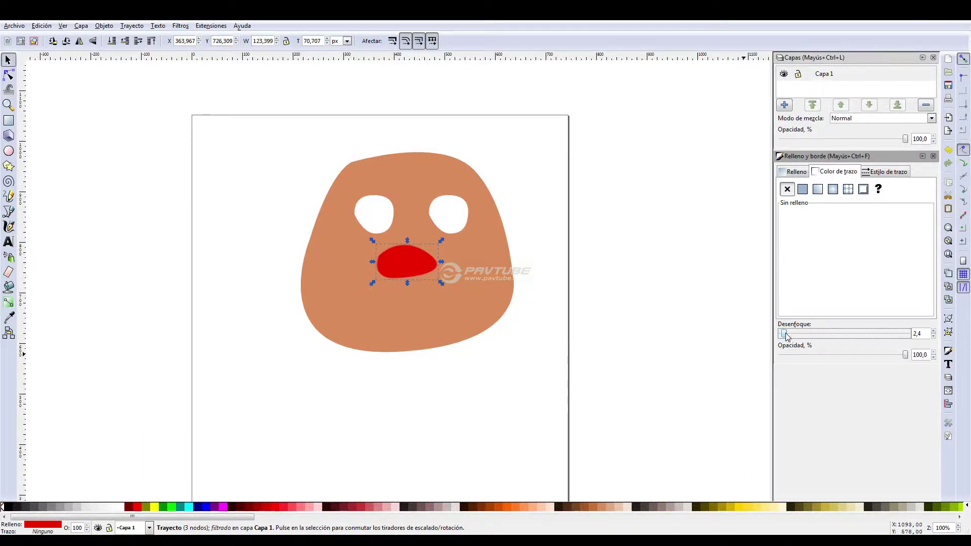
click(611, 297)
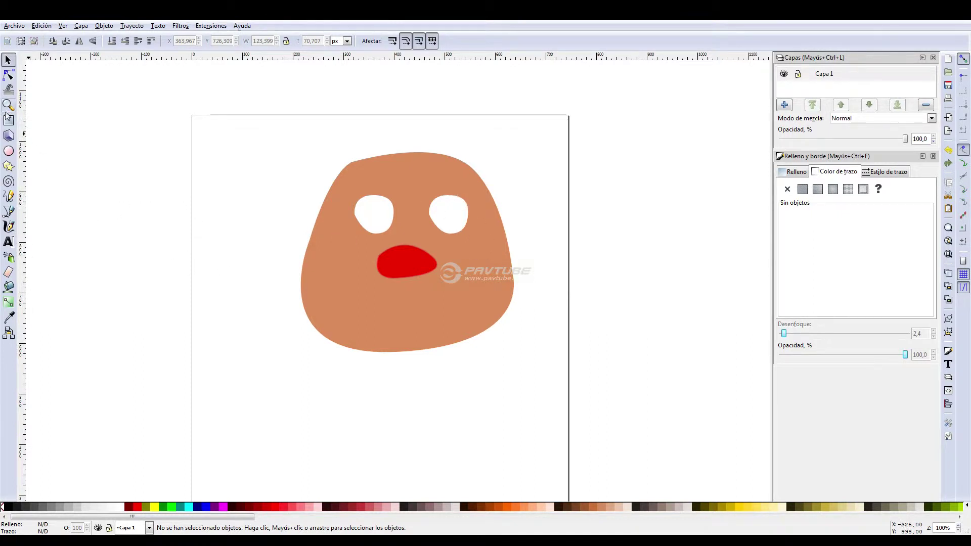
Step: Reshape the mouth by moving its bottom node right and down to about X 422, Y 720 and swinging the left node's handle outward
click(8, 75)
click(420, 246)
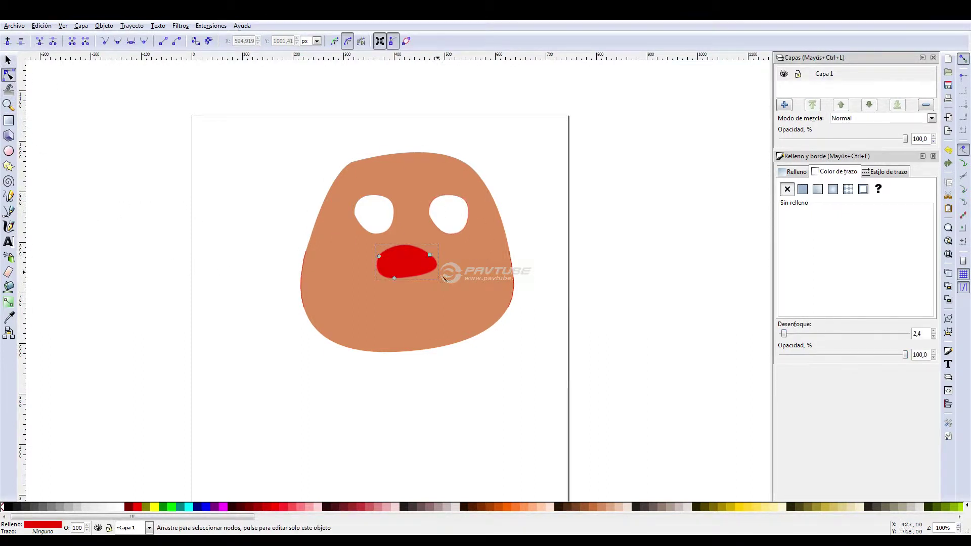
scroll(437, 307, up, 3)
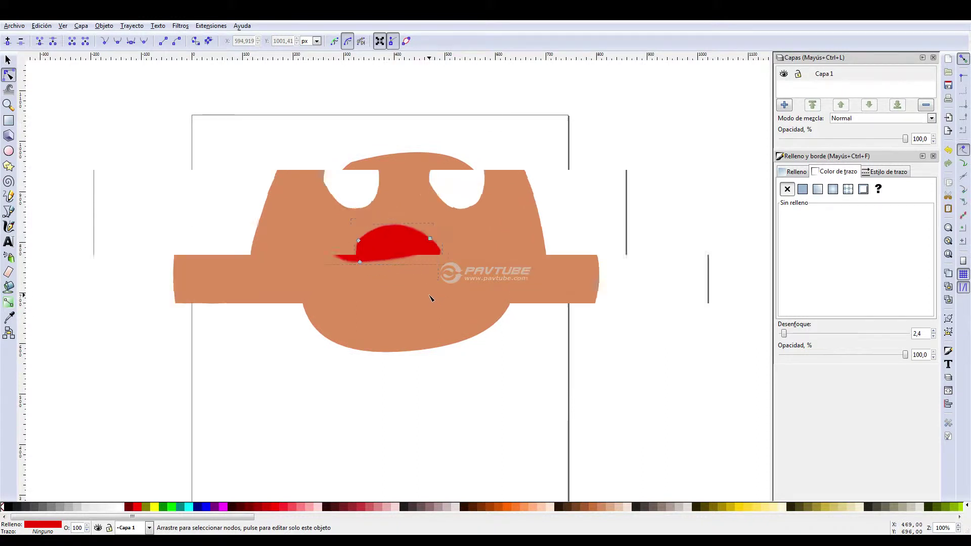
click(757, 186)
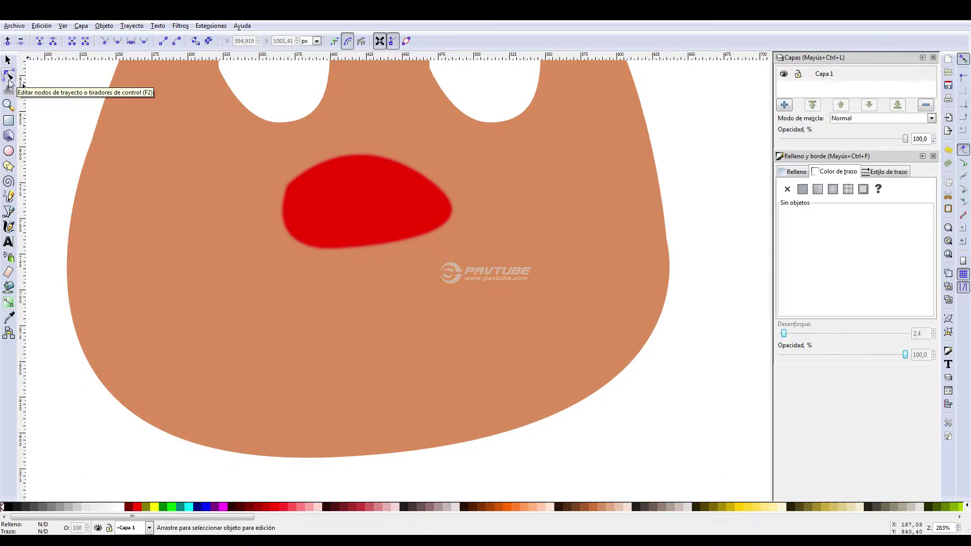
click(358, 221)
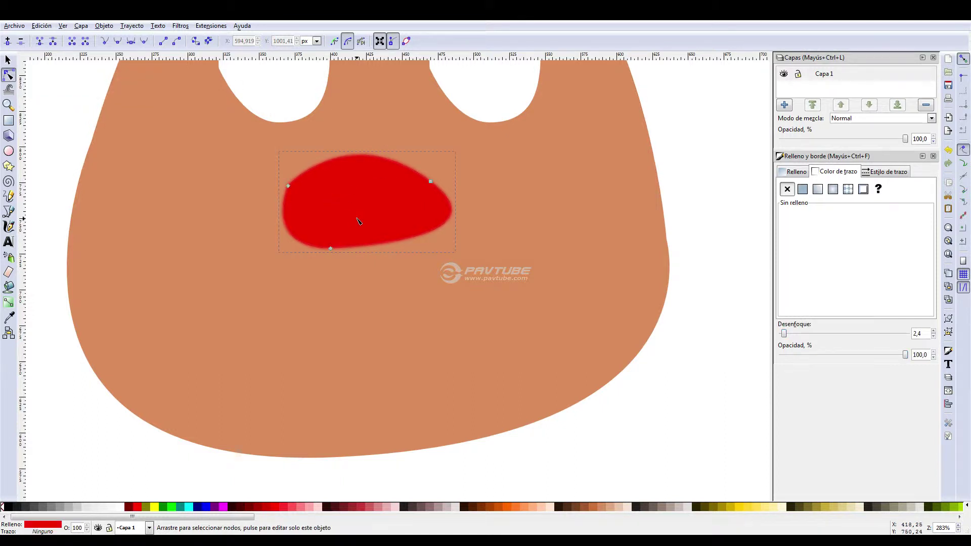
drag(333, 249, 359, 266)
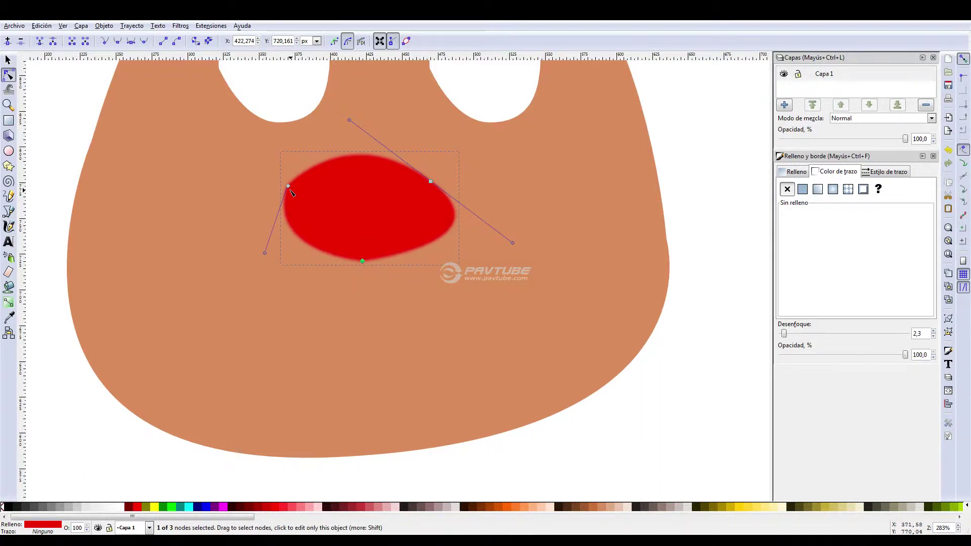
drag(264, 253, 231, 248)
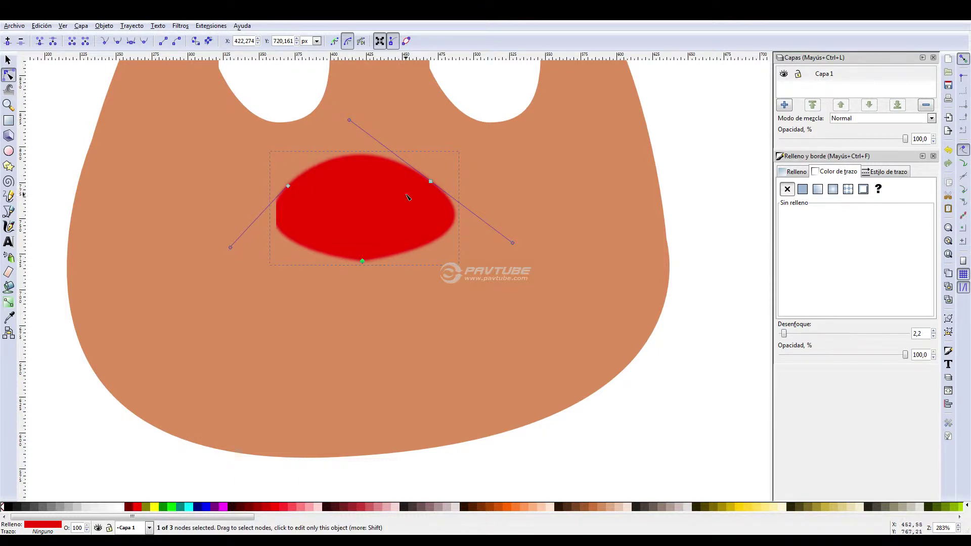
Step: Move the mouth's upper-right node to about X 475, Y 772 and shorten both of its handles
drag(430, 181, 434, 177)
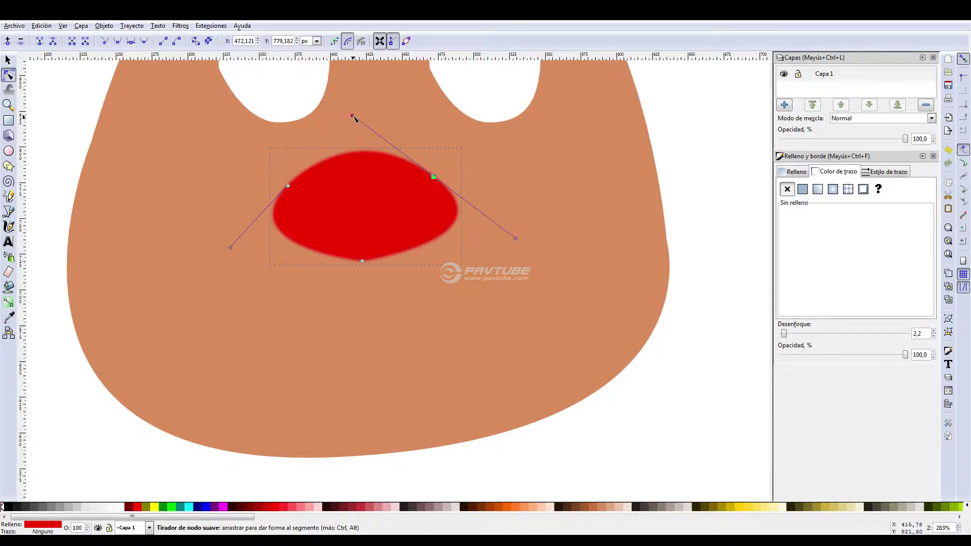
drag(354, 117, 398, 148)
drag(513, 240, 489, 222)
drag(433, 176, 438, 188)
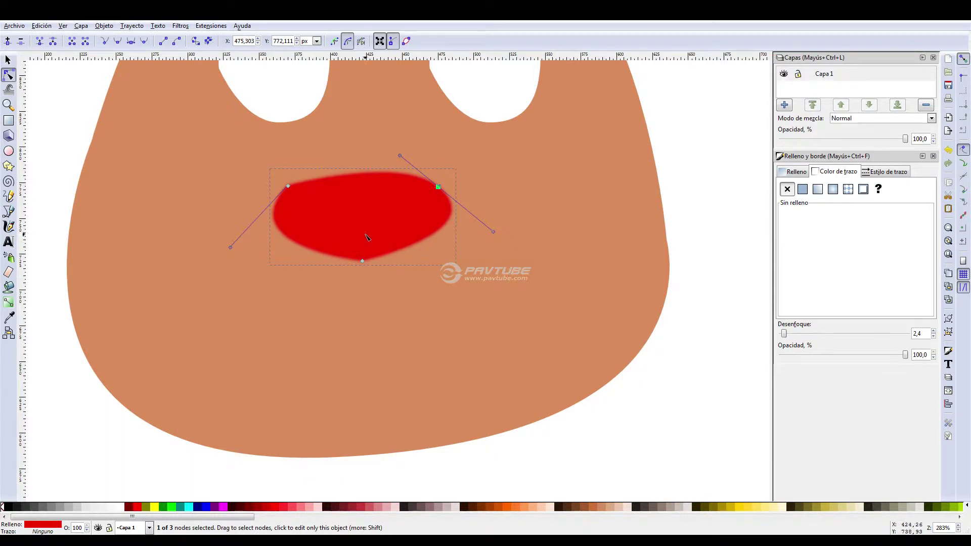
drag(495, 235, 486, 228)
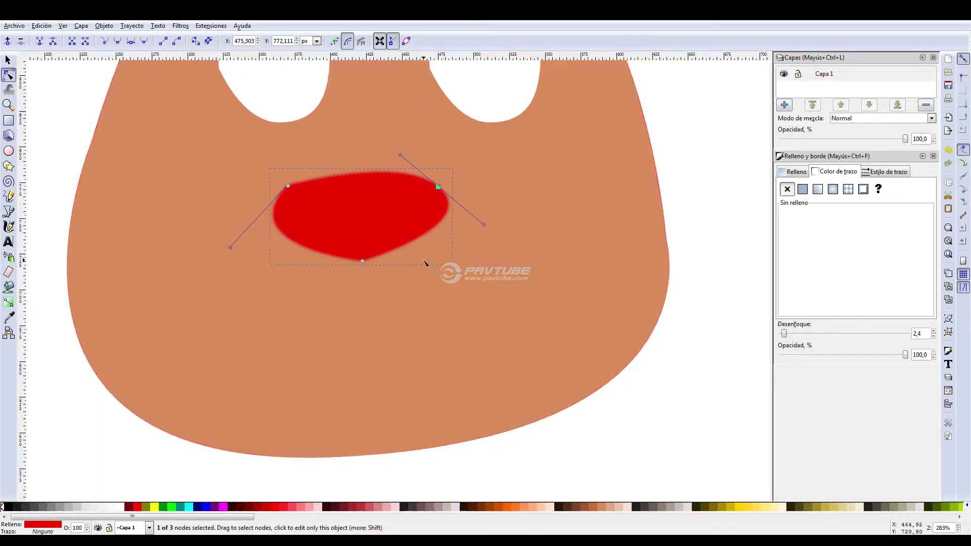
Step: Move the mouth's bottom node to about X 421, Y 716 and swing the left node's lower handle upward and outward
drag(362, 261, 383, 259)
key(ctrl+z)
click(363, 261)
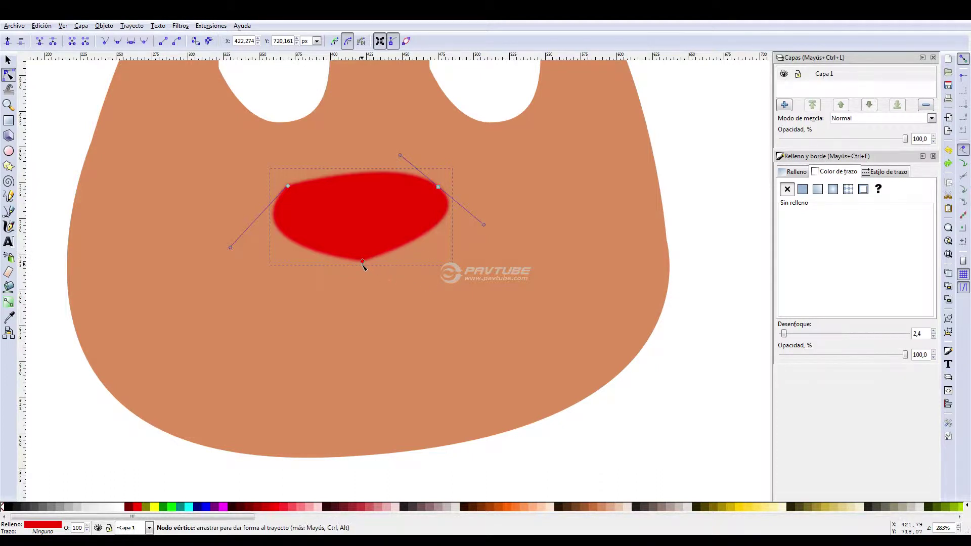
mouse_move(363, 263)
mouse_down()
mouse_move(363, 332)
mouse_move(362, 268)
mouse_up()
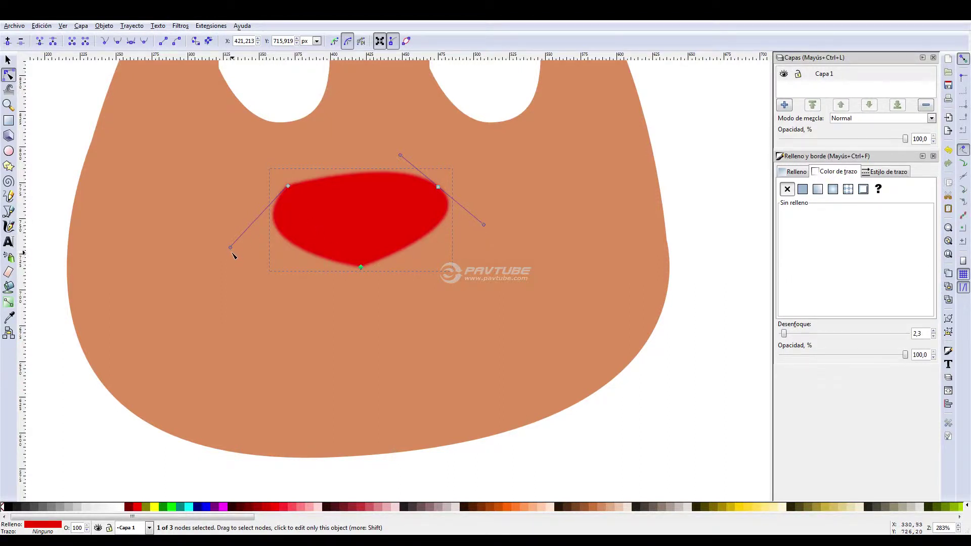
drag(231, 248, 215, 219)
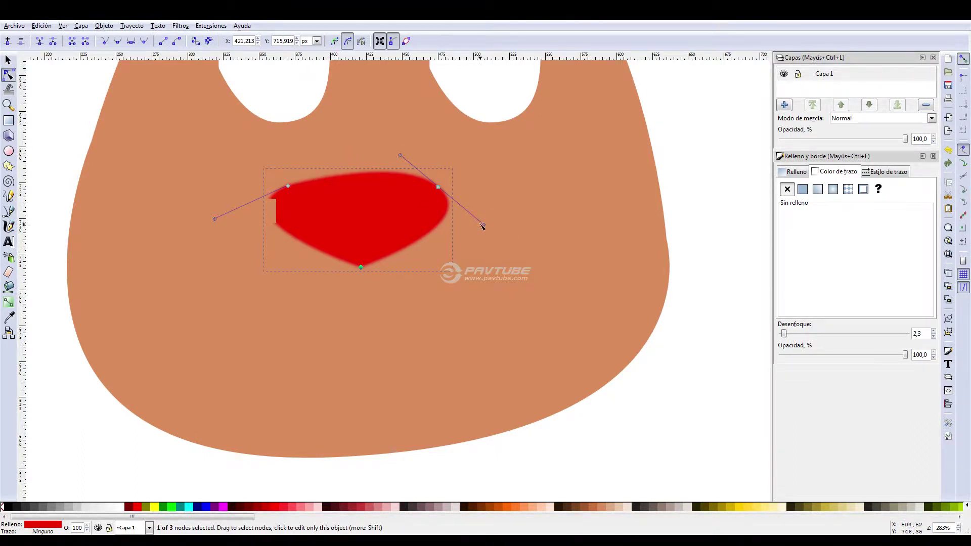
mouse_move(215, 219)
mouse_down()
mouse_move(208, 236)
mouse_move(194, 211)
mouse_move(226, 253)
mouse_move(292, 271)
mouse_move(213, 262)
mouse_move(202, 201)
mouse_move(243, 179)
mouse_move(212, 244)
mouse_move(211, 214)
mouse_move(216, 252)
mouse_move(269, 273)
mouse_move(234, 267)
mouse_move(221, 205)
mouse_up()
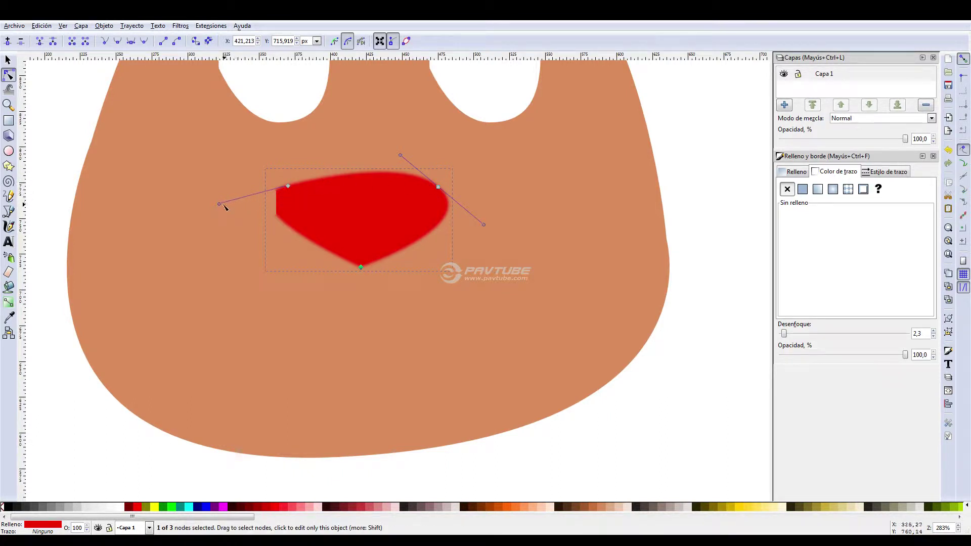
drag(219, 204, 206, 224)
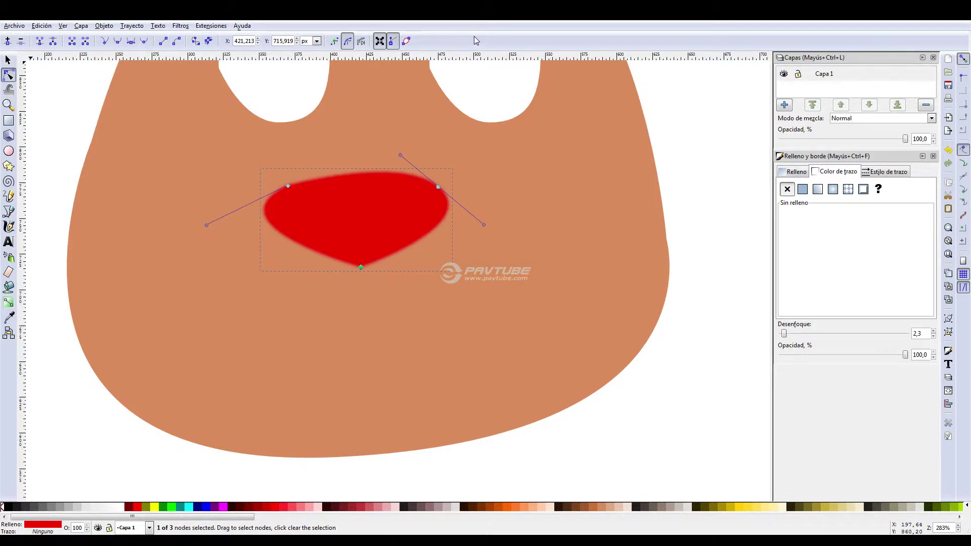
Step: Convert the mouth's bottom node to smooth, lengthen its handles on both sides, and make the node symmetric
key(Escape)
key(F1)
key(Escape)
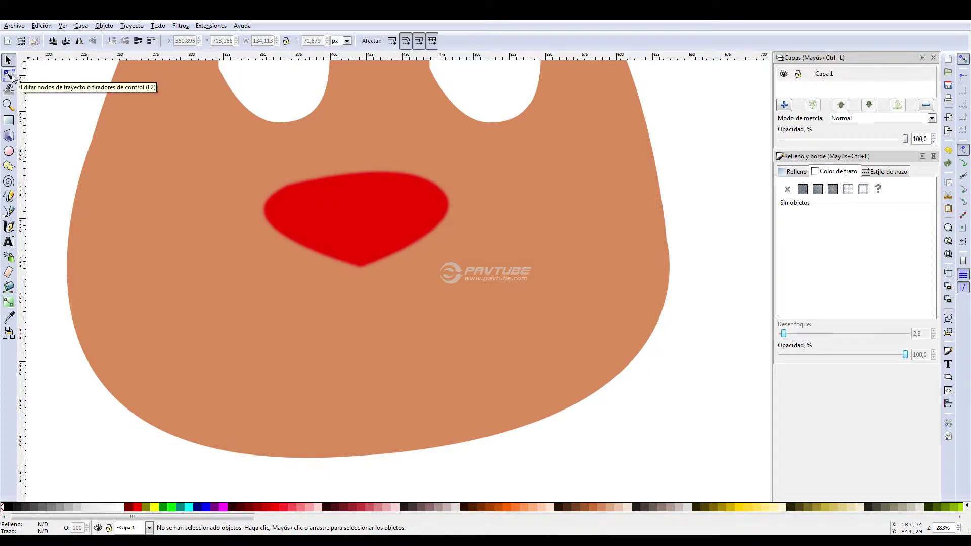
click(11, 76)
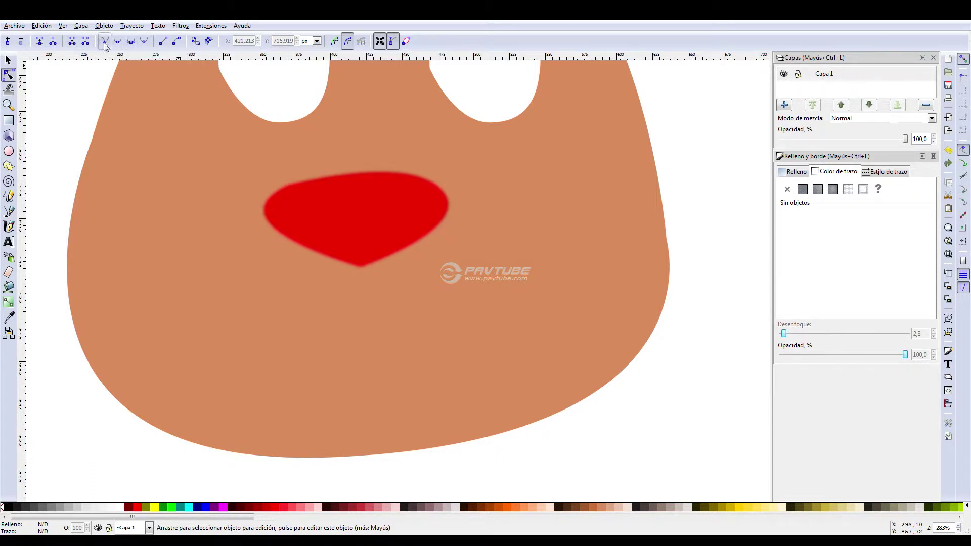
click(311, 180)
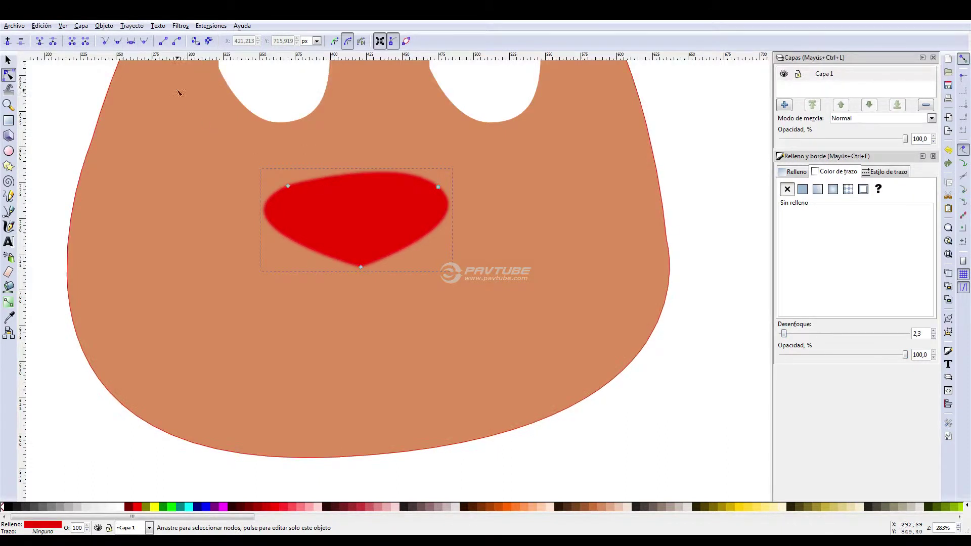
click(360, 267)
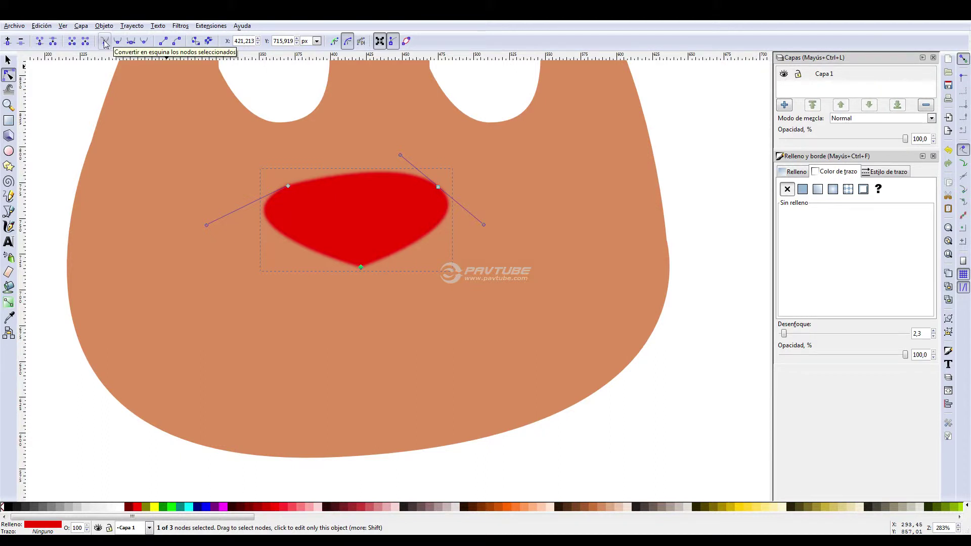
click(361, 268)
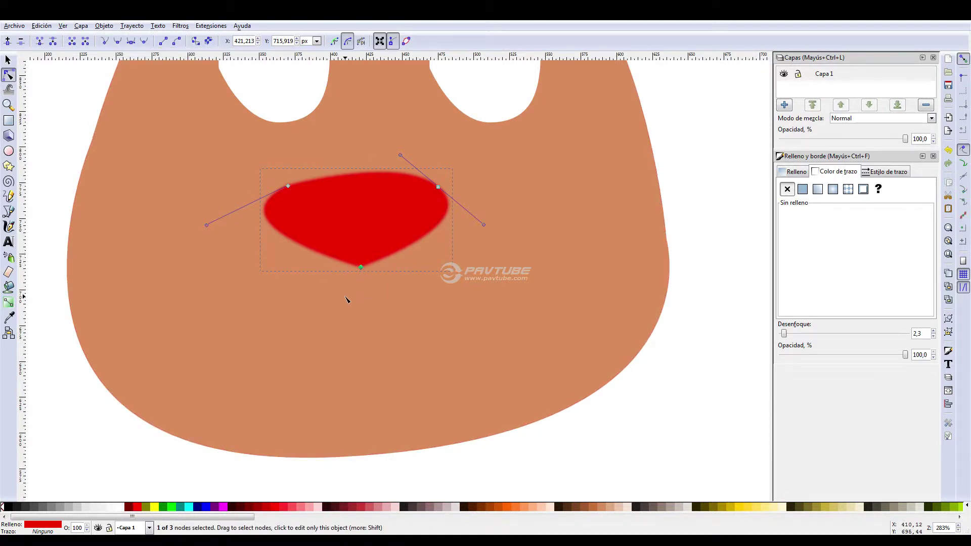
click(119, 41)
drag(407, 267, 444, 271)
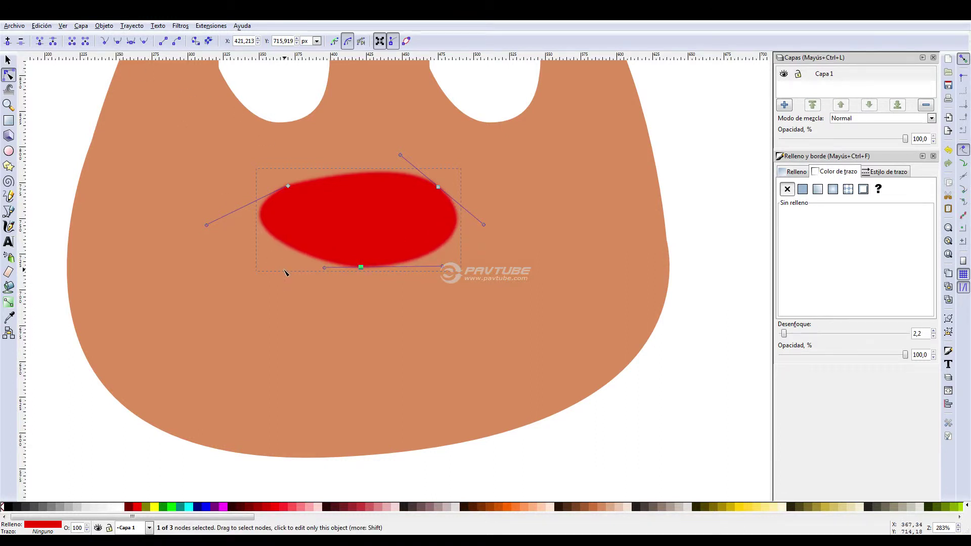
drag(323, 269, 293, 263)
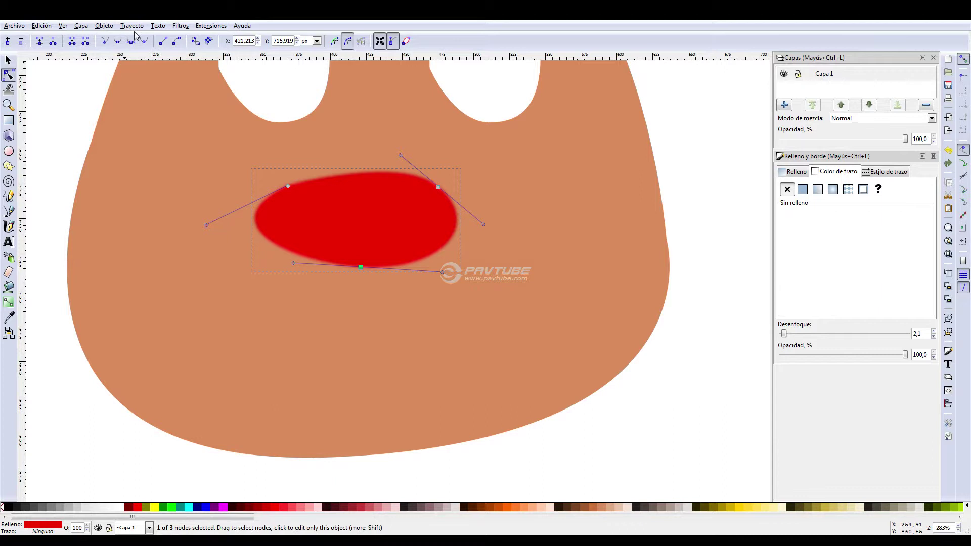
click(133, 42)
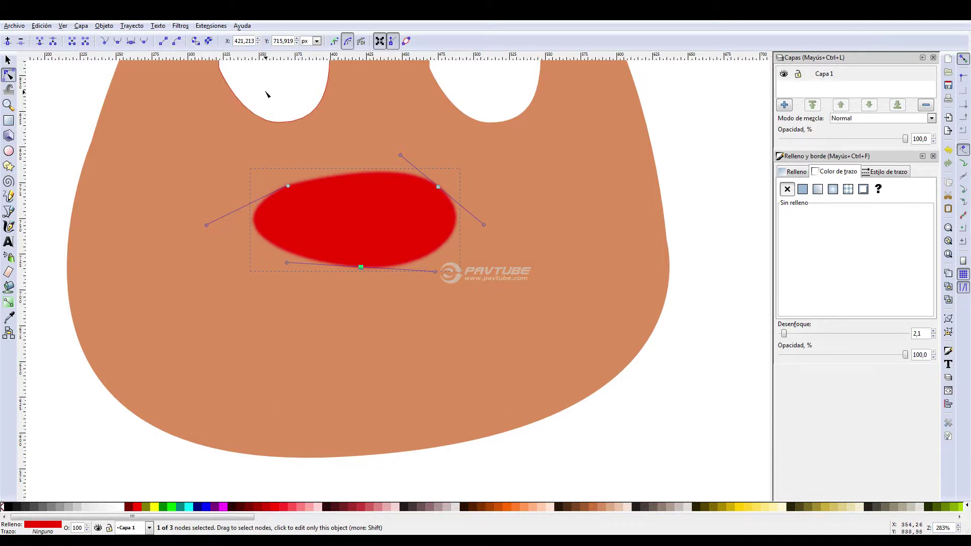
Step: Level the bottom node's handles, and make the mouth's right node auto-smooth with its lower handle pulled outward
mouse_move(484, 225)
mouse_down()
mouse_move(458, 204)
mouse_move(491, 231)
mouse_move(481, 221)
mouse_up()
click(439, 188)
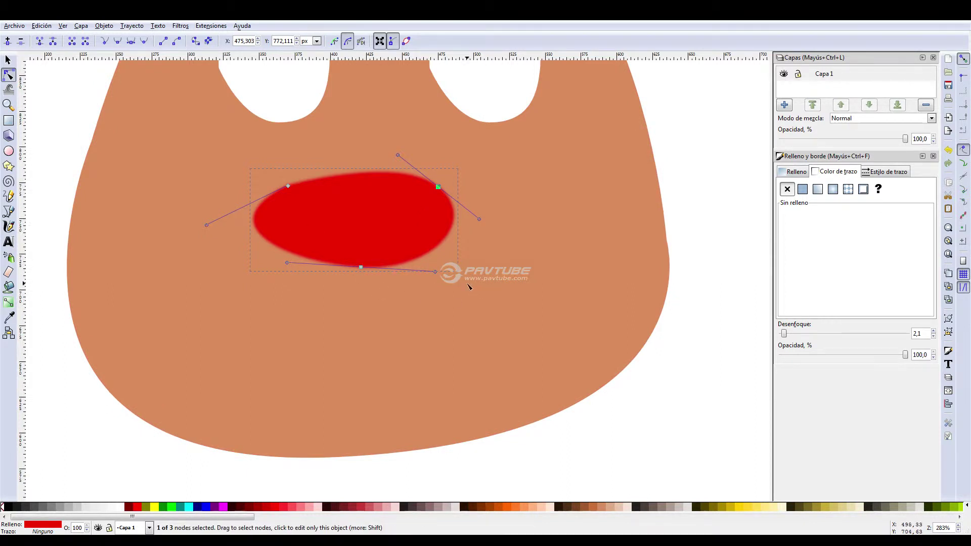
drag(435, 272, 440, 267)
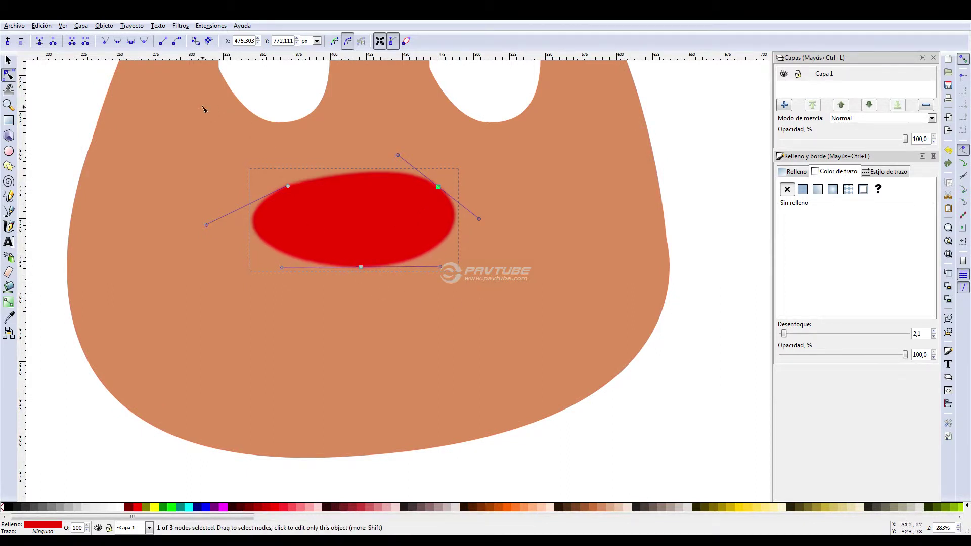
click(144, 45)
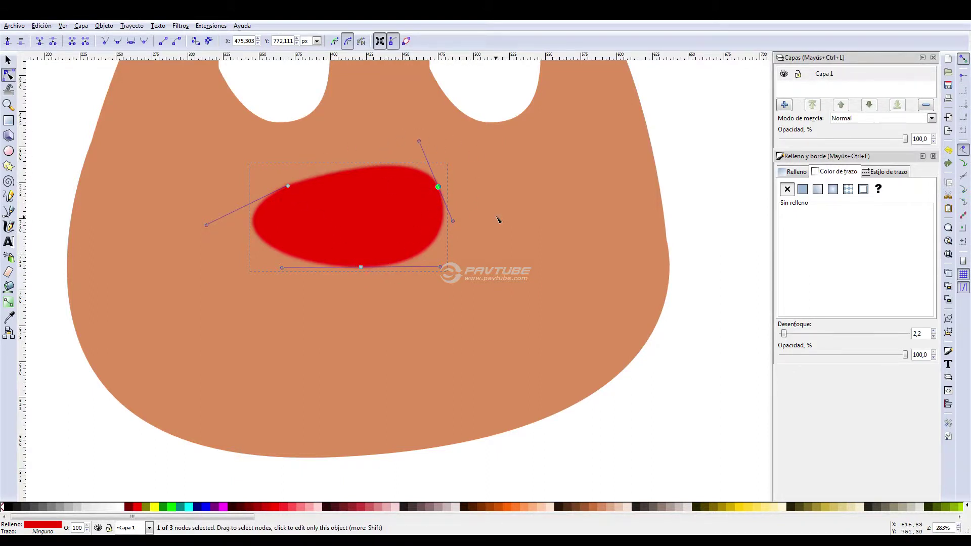
drag(453, 222, 488, 214)
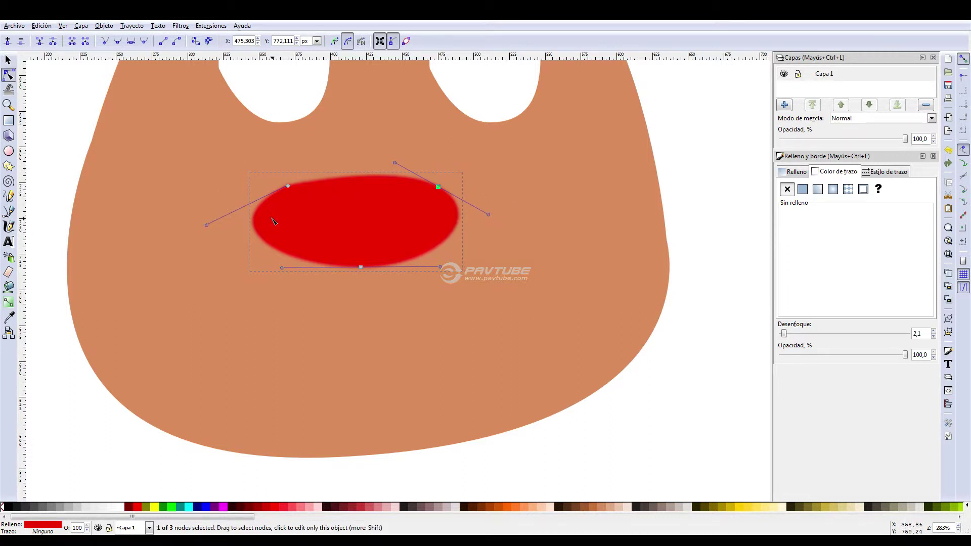
Step: Make the mouth's left node symmetric with short handles and bow the adjoining top edge upward
click(288, 186)
click(129, 43)
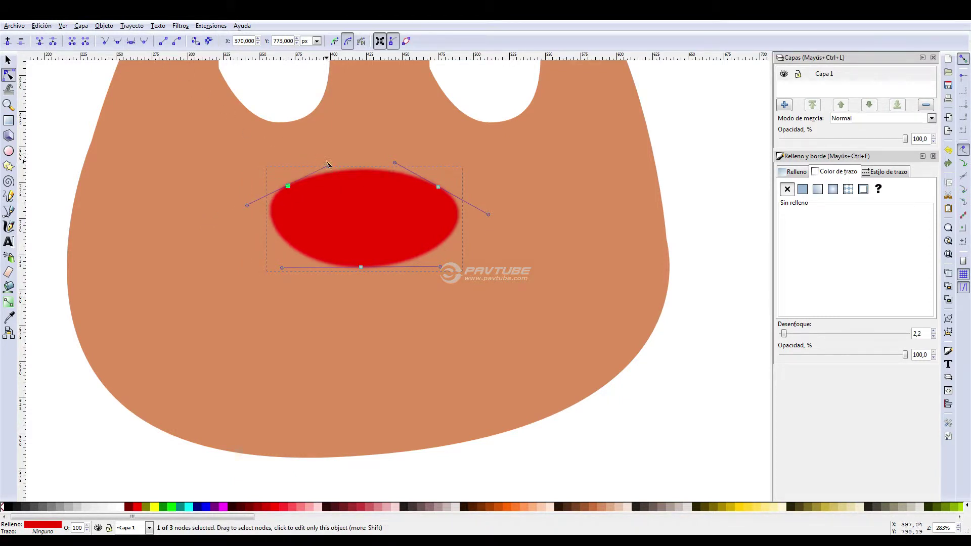
drag(327, 163, 308, 175)
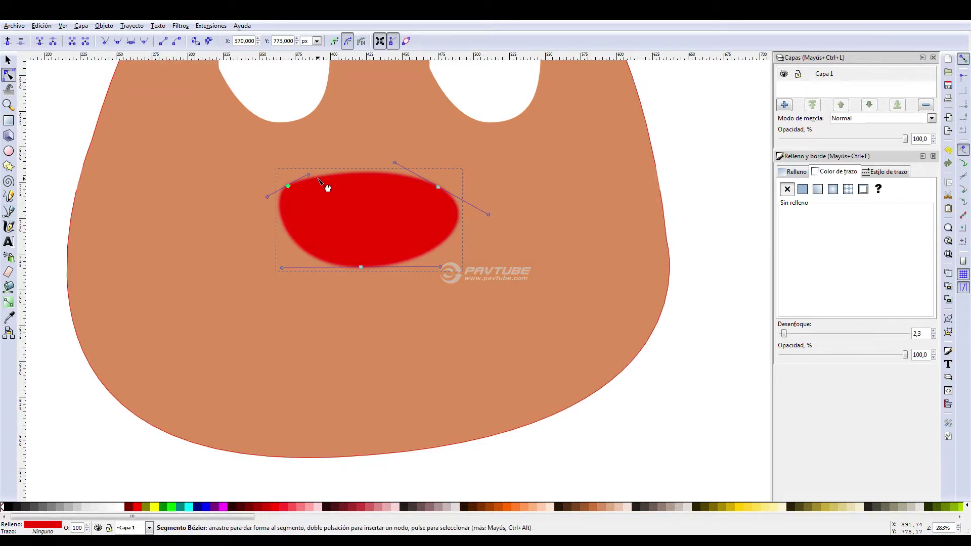
drag(321, 187, 330, 162)
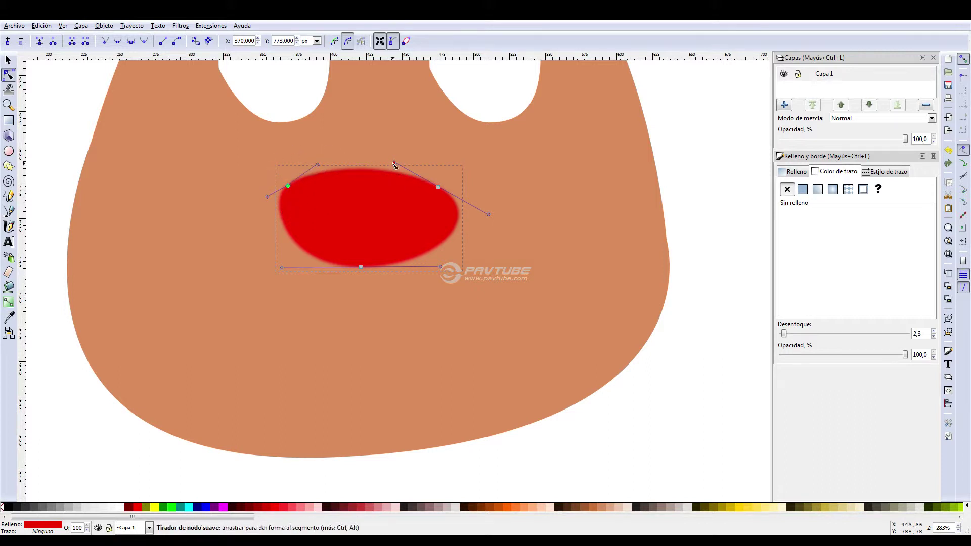
Step: Steepen the handles of the mouth's right node by moving its upper handle closer to the node
key(Escape)
click(438, 187)
mouse_move(398, 157)
mouse_down()
mouse_move(411, 143)
mouse_move(451, 143)
mouse_move(372, 158)
mouse_move(445, 143)
mouse_move(457, 161)
mouse_move(420, 149)
mouse_move(478, 218)
mouse_move(394, 144)
mouse_move(471, 175)
mouse_move(445, 145)
mouse_move(410, 157)
mouse_up()
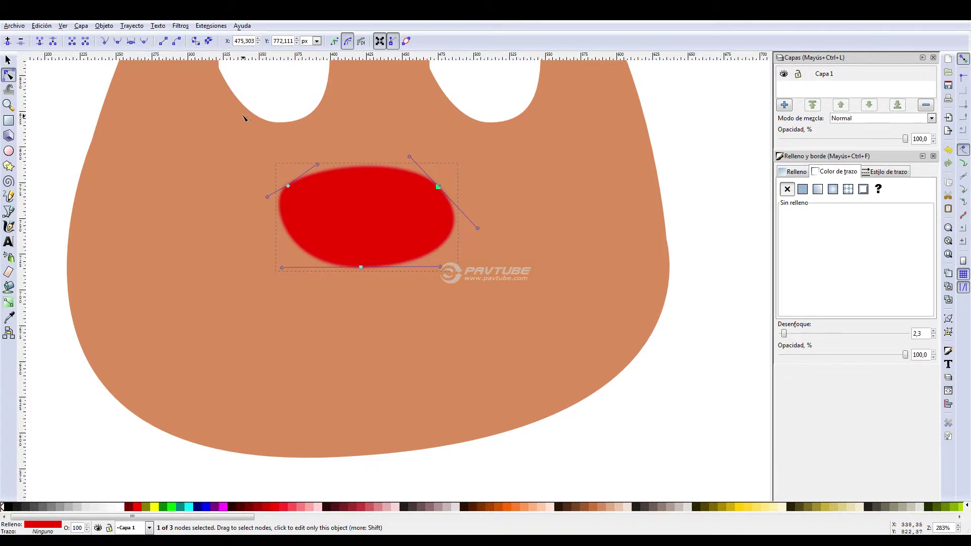
Step: Extend the left node's handles into a long smooth diagonal, raising the mouth's top edge and bulging its lower-left side
drag(316, 163, 331, 143)
click(267, 197)
click(297, 189)
click(287, 186)
drag(275, 195, 160, 198)
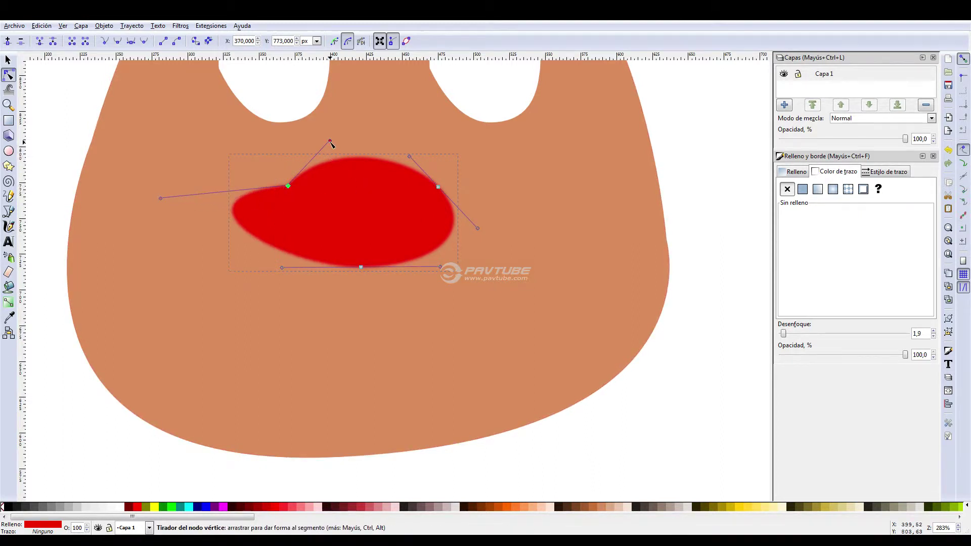
drag(330, 142, 348, 116)
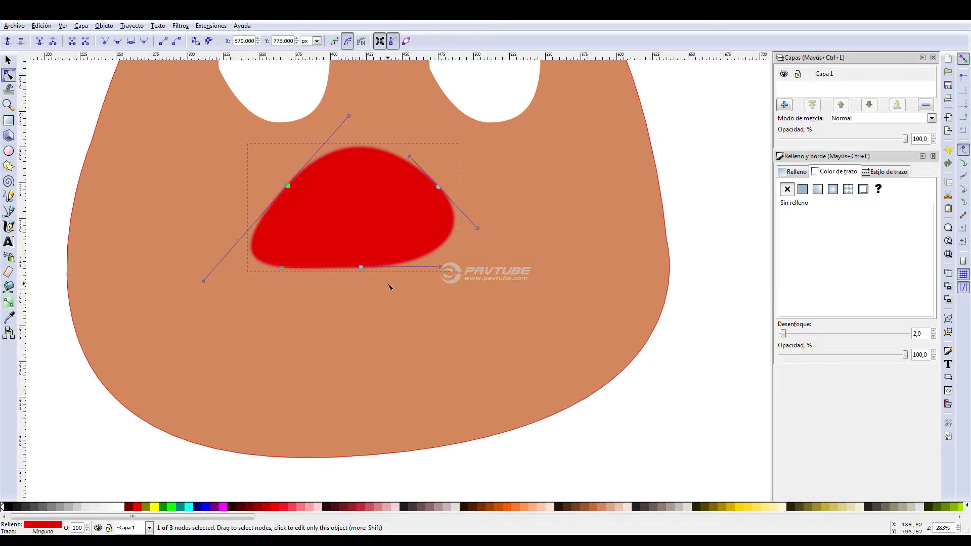
Step: Convert the mouth segment between the left and bottom nodes into a straight line
shift+click(361, 267)
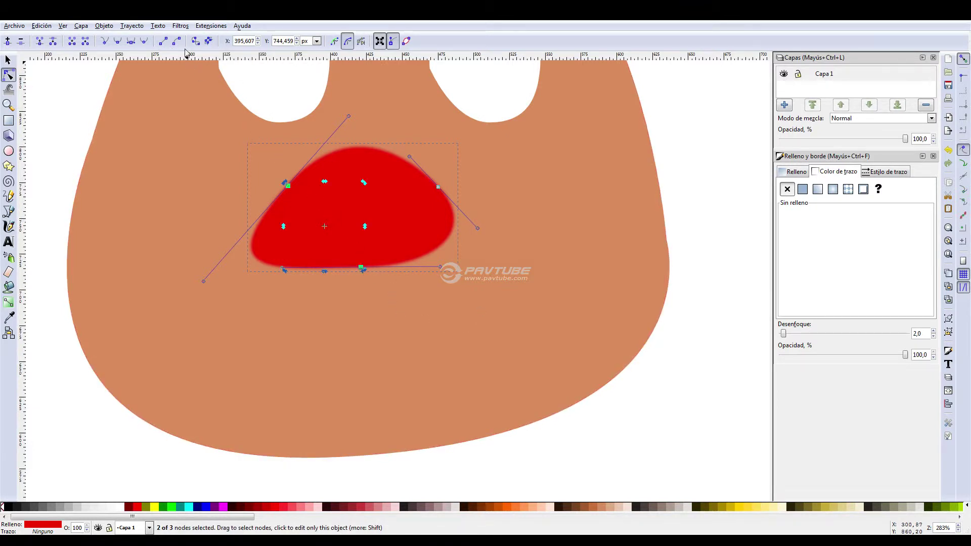
click(163, 42)
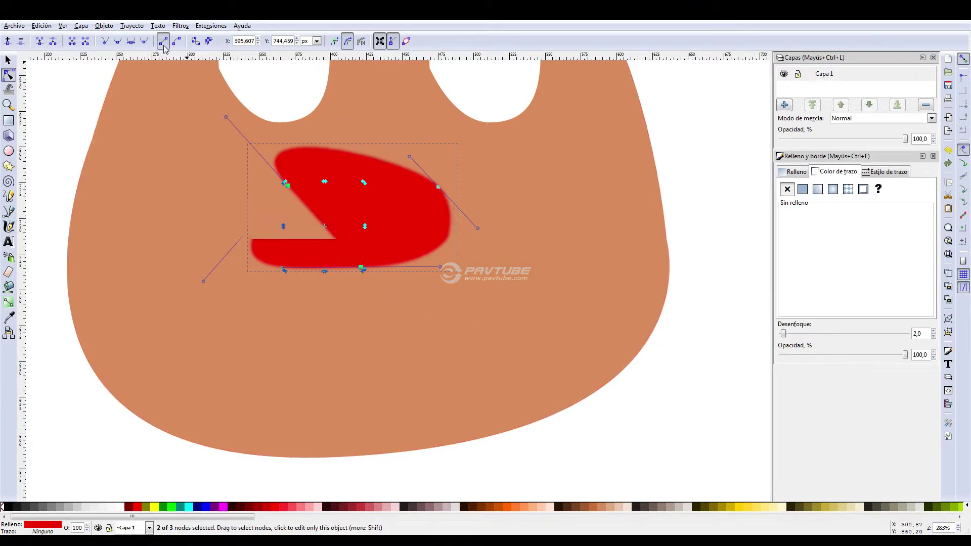
click(358, 354)
click(294, 185)
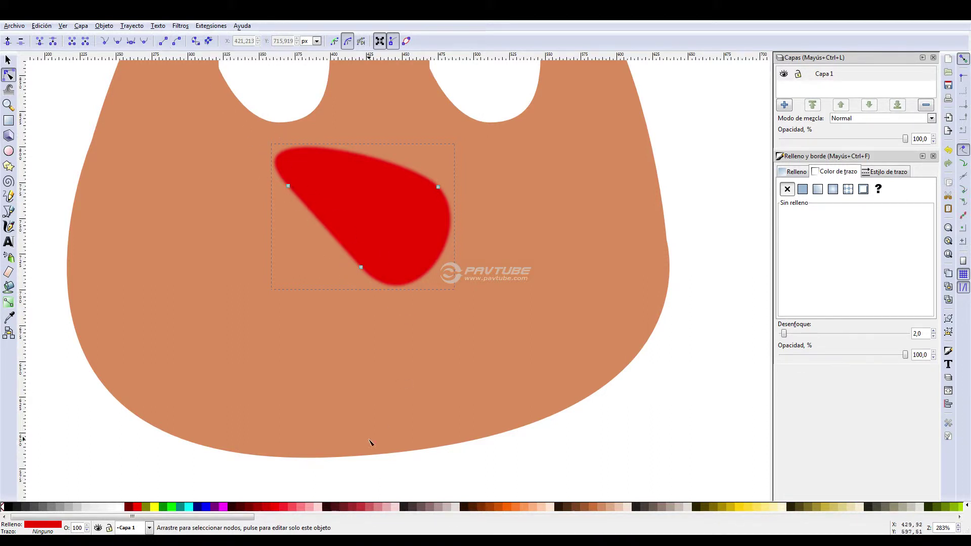
Step: Convert the mouth segment between the bottom and right nodes into a straight line
click(361, 268)
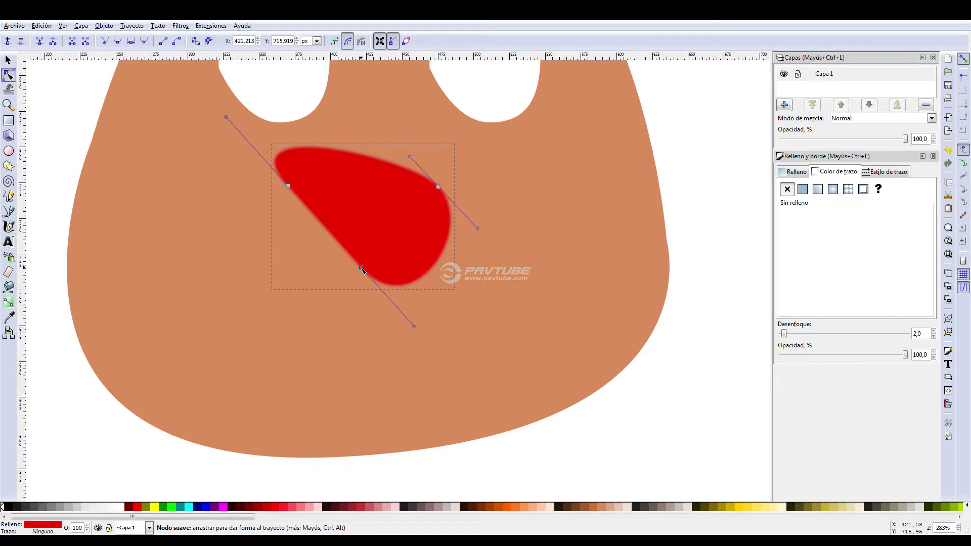
shift+click(438, 187)
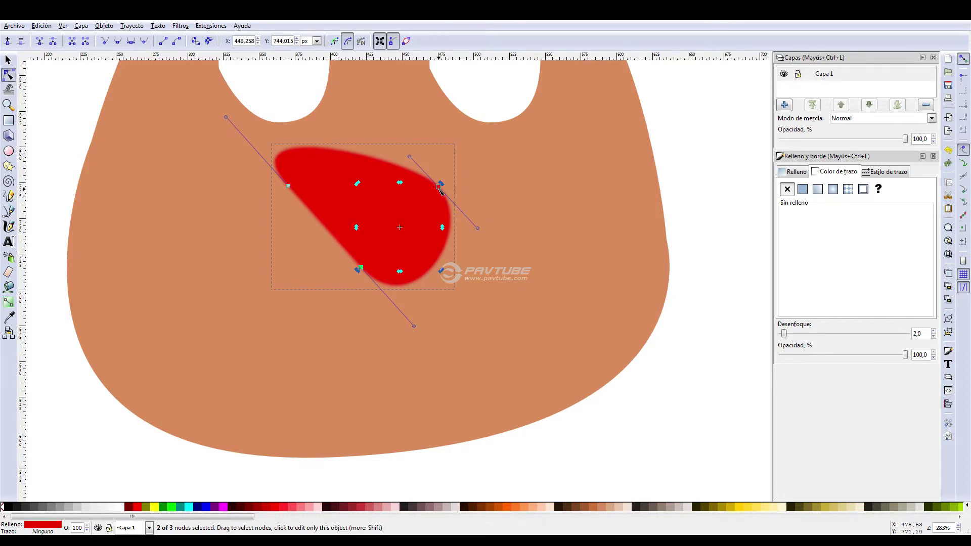
click(164, 43)
click(360, 268)
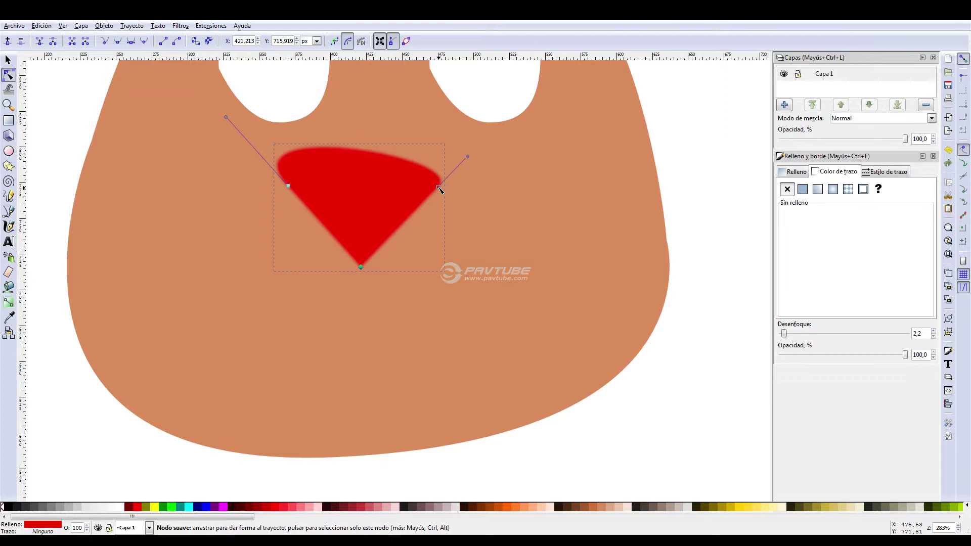
Step: Move the mouth's left node outward to about X 341, Y 758 and shorten the right node's upper handle
drag(288, 186, 246, 207)
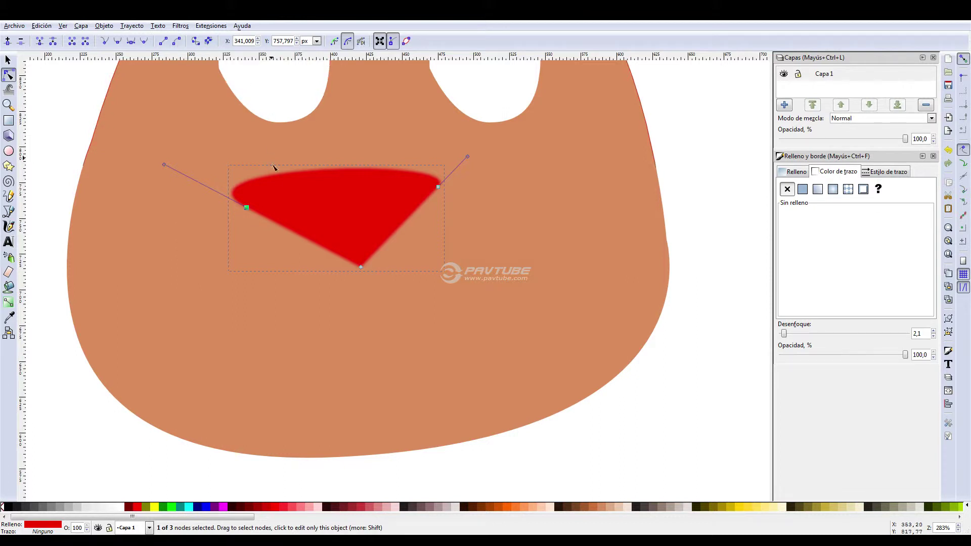
click(362, 268)
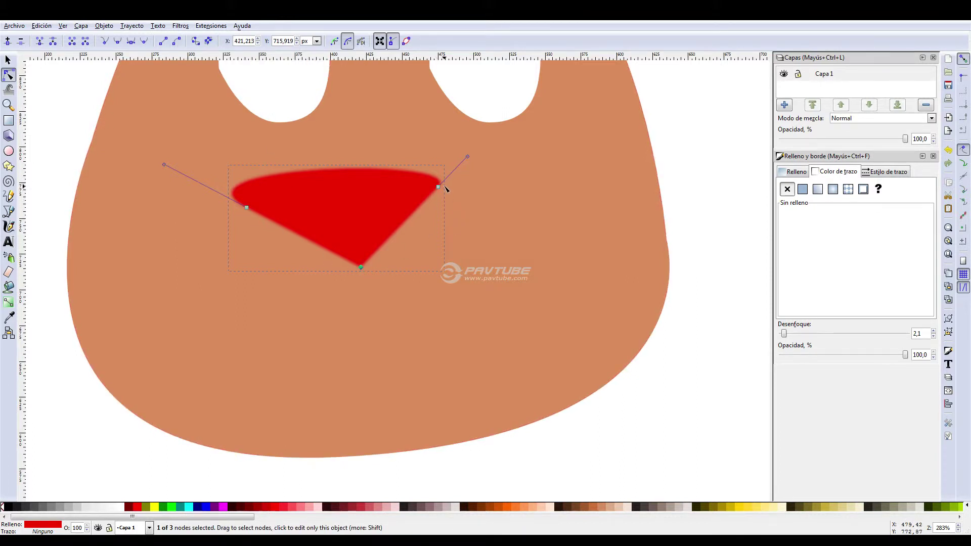
drag(438, 186, 439, 190)
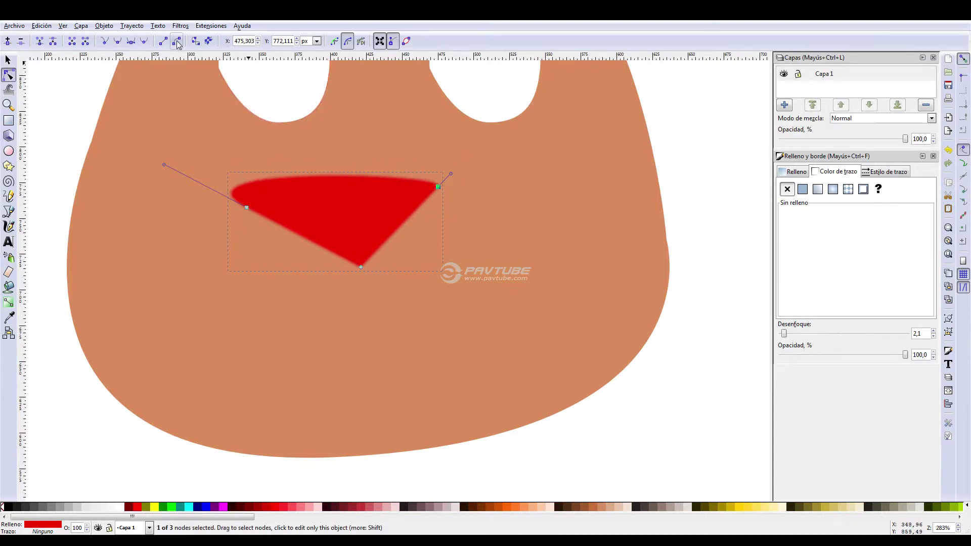
Step: Convert the mouth segment between the bottom and right nodes into a curve and bulge it outward to the lower right
click(361, 266)
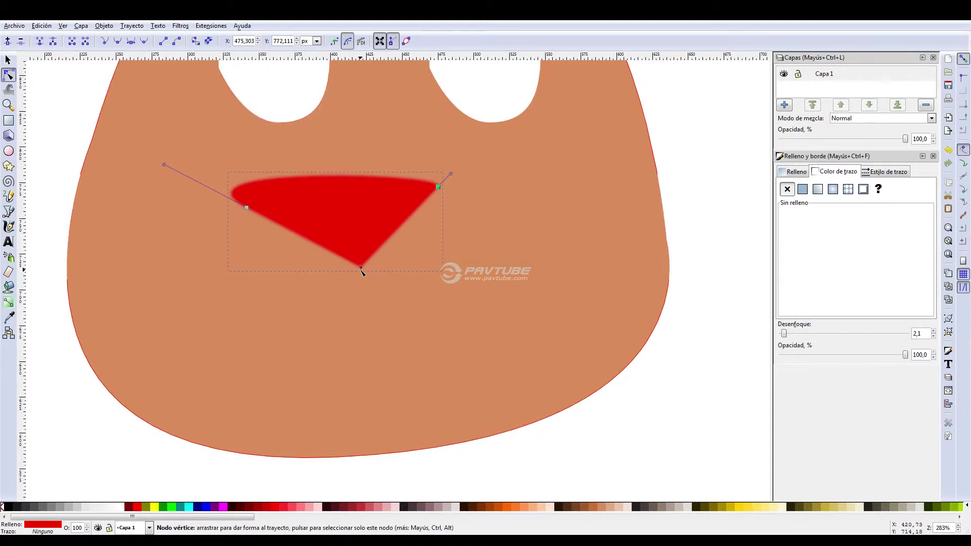
shift+click(438, 187)
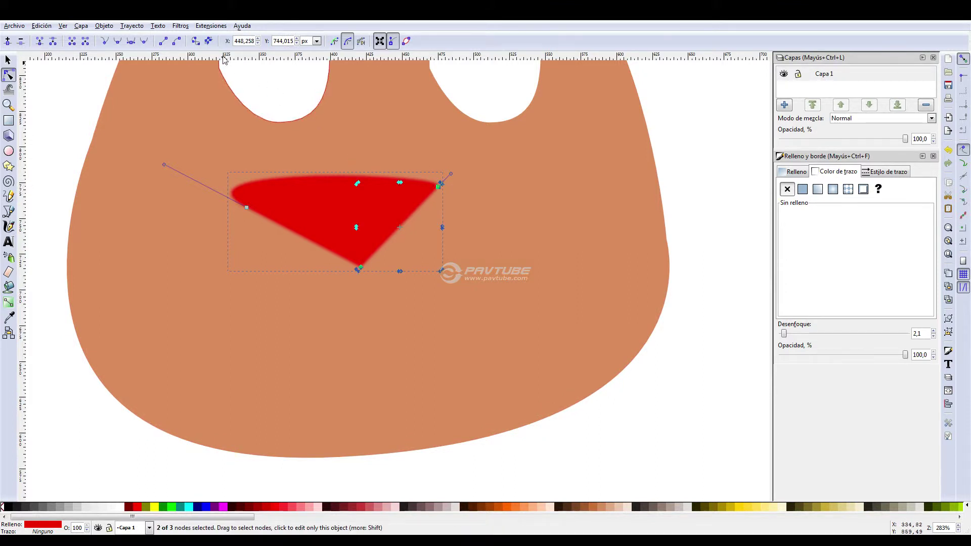
click(177, 41)
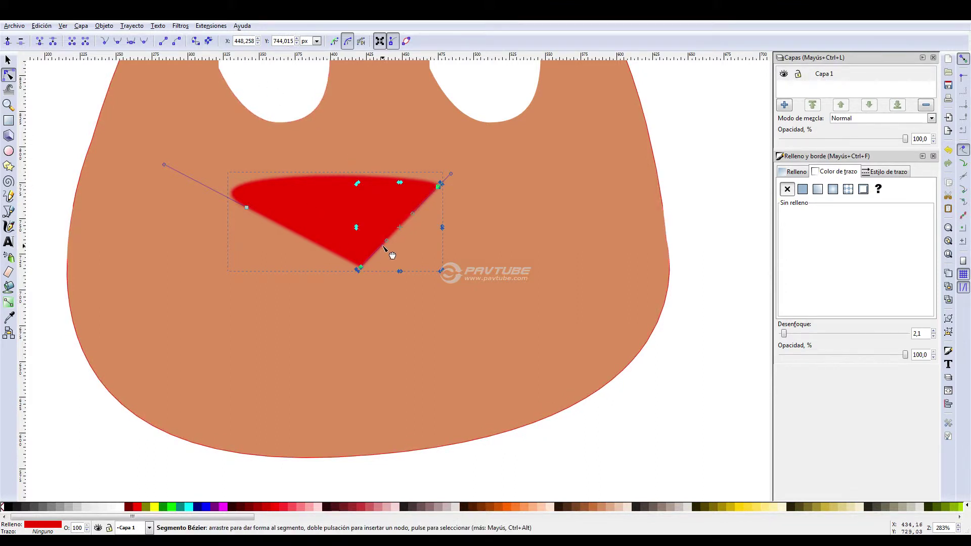
drag(393, 248, 516, 204)
click(535, 183)
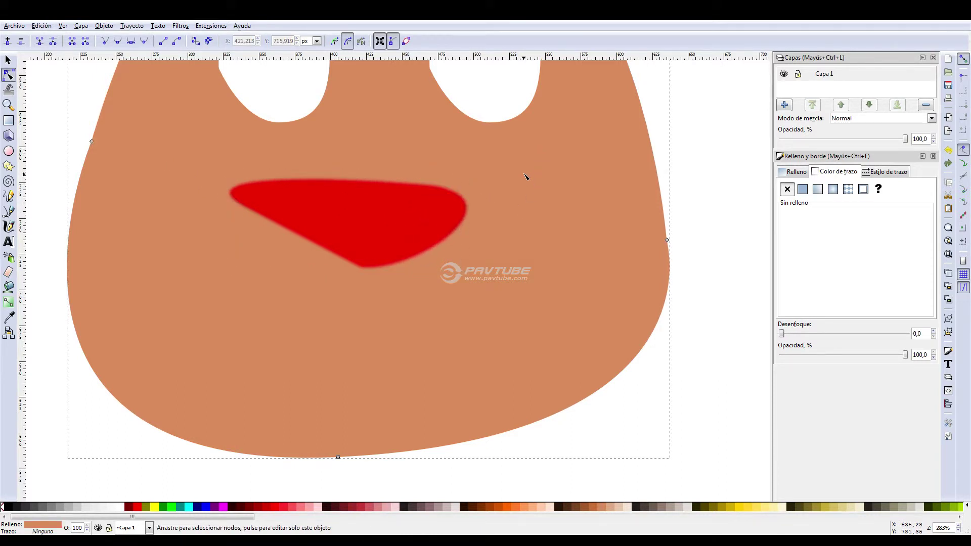
key(5)
key(1)
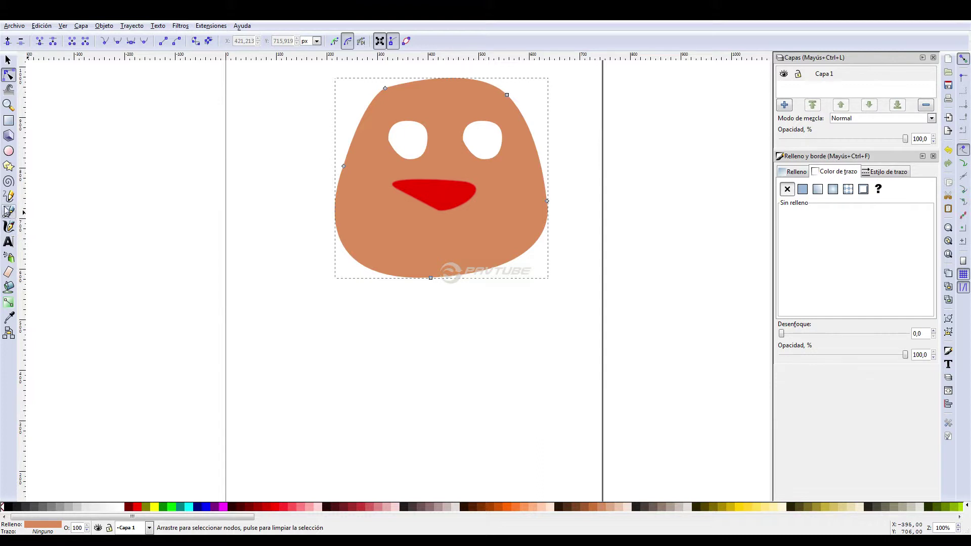
Step: Draw a red rectangle about 381 by 242 px below the face and reduce its corner rounding to zero
click(8, 121)
drag(360, 329, 554, 451)
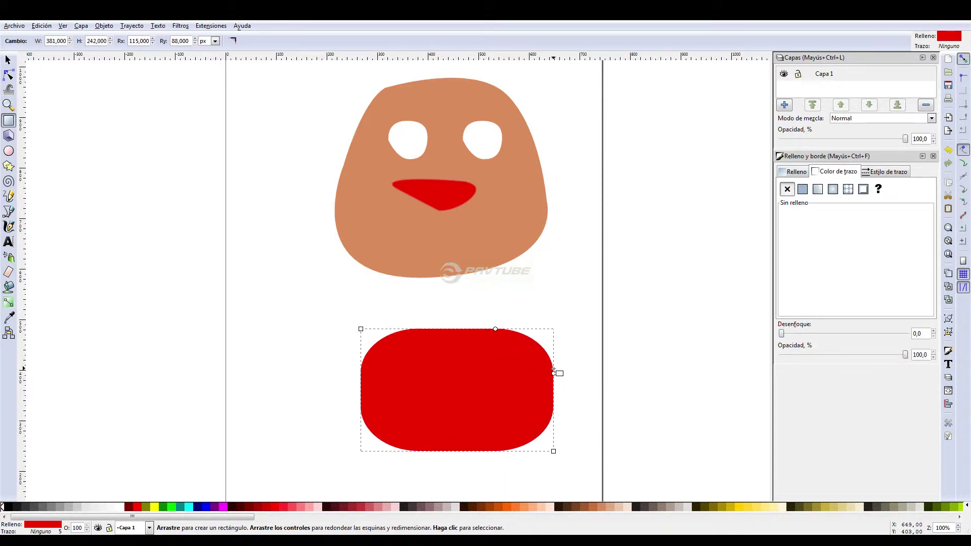
drag(554, 374, 585, 341)
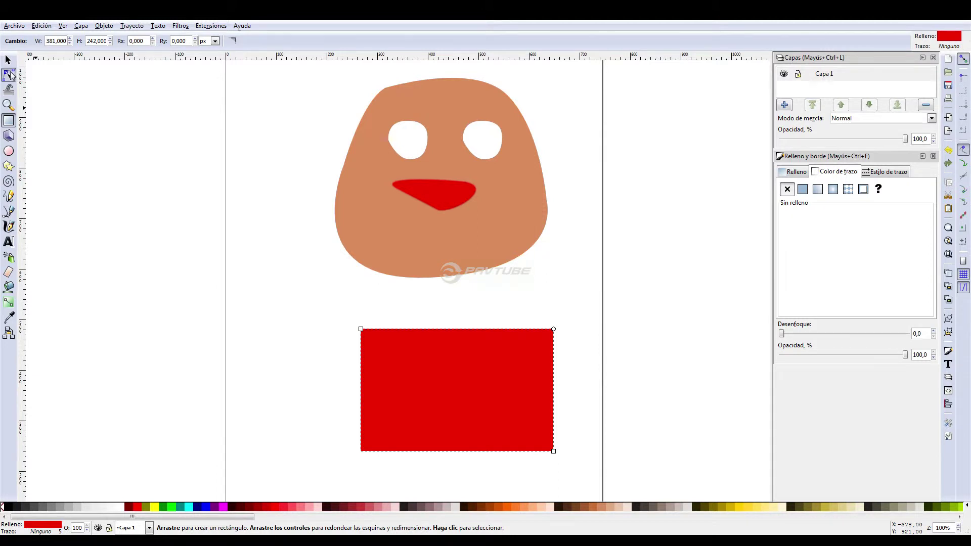
Step: Convert the red rectangle into a path so that its corners can be edited as nodes
click(14, 75)
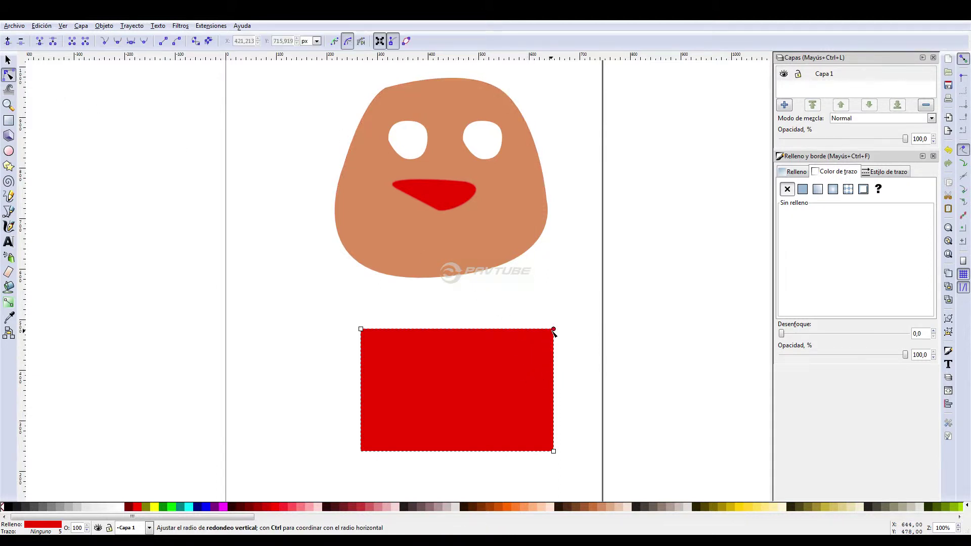
mouse_move(553, 330)
mouse_down()
mouse_move(497, 335)
mouse_move(559, 331)
mouse_up()
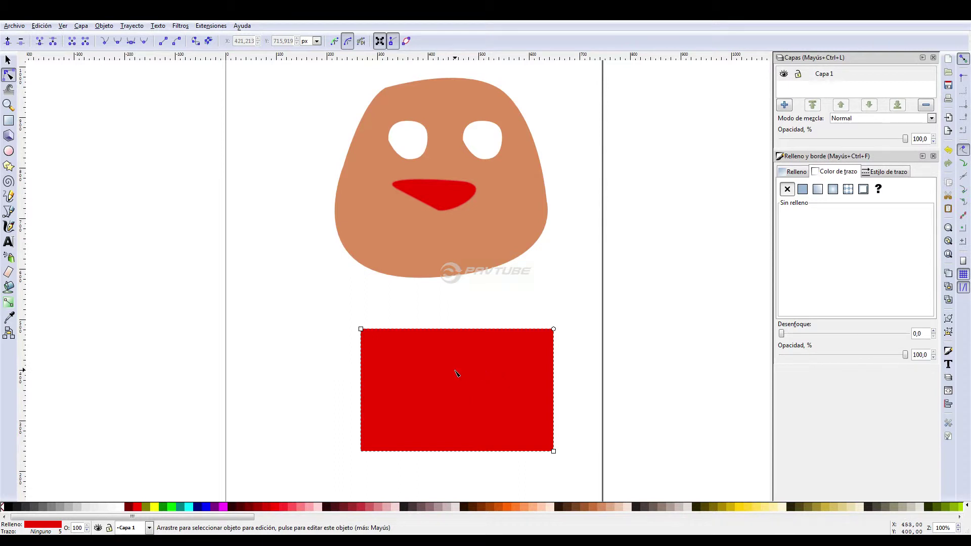
click(198, 41)
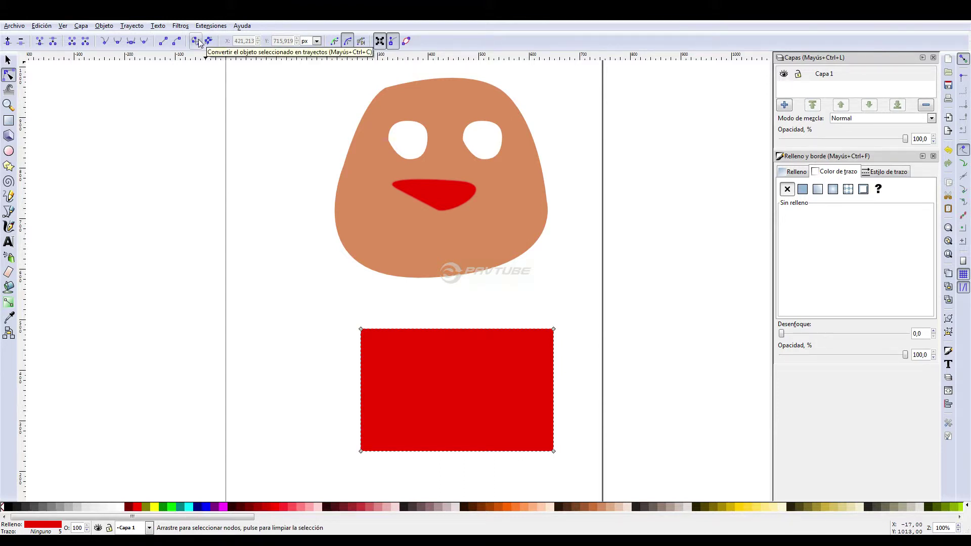
Step: Move the converted rectangle's upper-left node inward to X 285, Y 454, make it symmetric and adjust its handles into a rounded corner
mouse_move(360, 330)
mouse_down()
mouse_move(438, 351)
mouse_move(329, 336)
mouse_move(422, 337)
mouse_move(370, 343)
mouse_up()
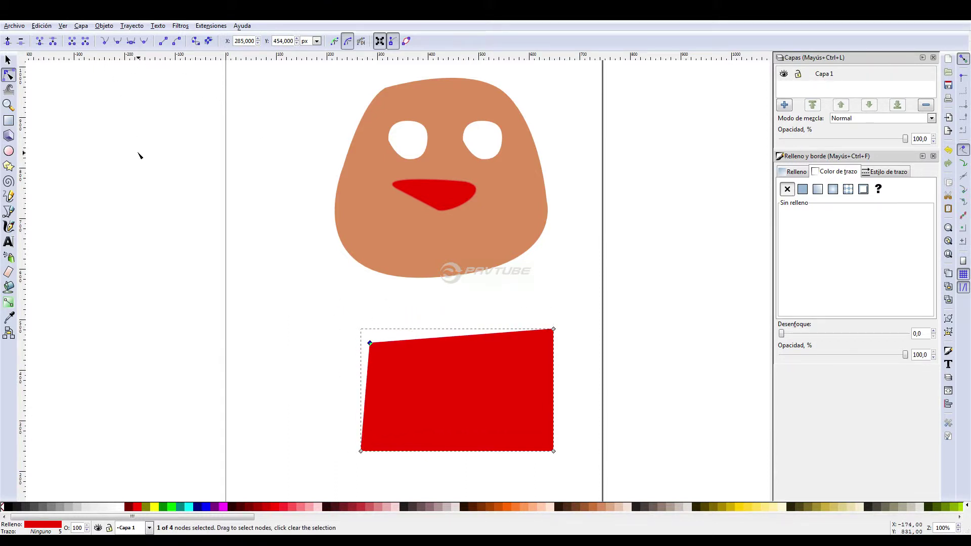
click(130, 41)
mouse_move(340, 381)
mouse_down()
mouse_move(350, 387)
mouse_move(271, 409)
mouse_move(346, 368)
mouse_up()
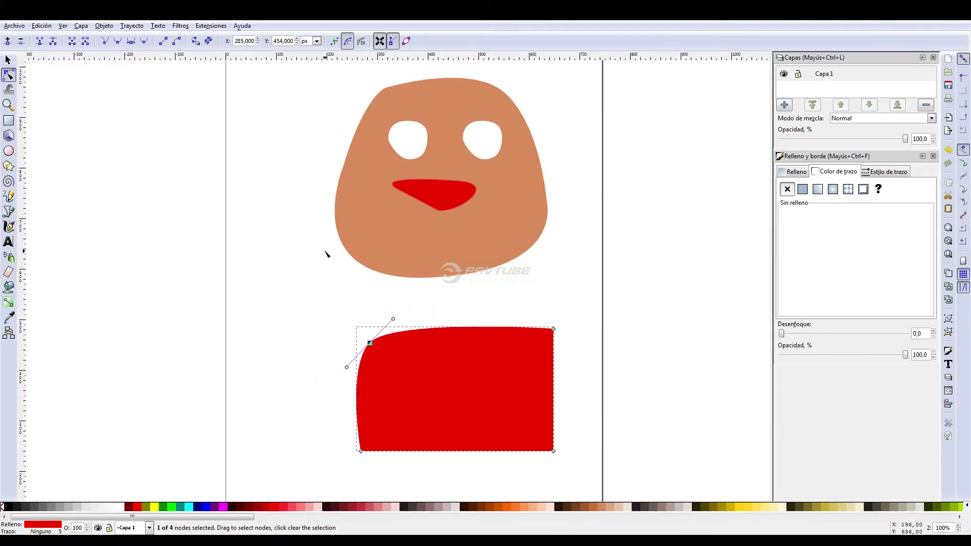
Step: Delete the edited red rectangle and all parts of the face to clear the page
key(s)
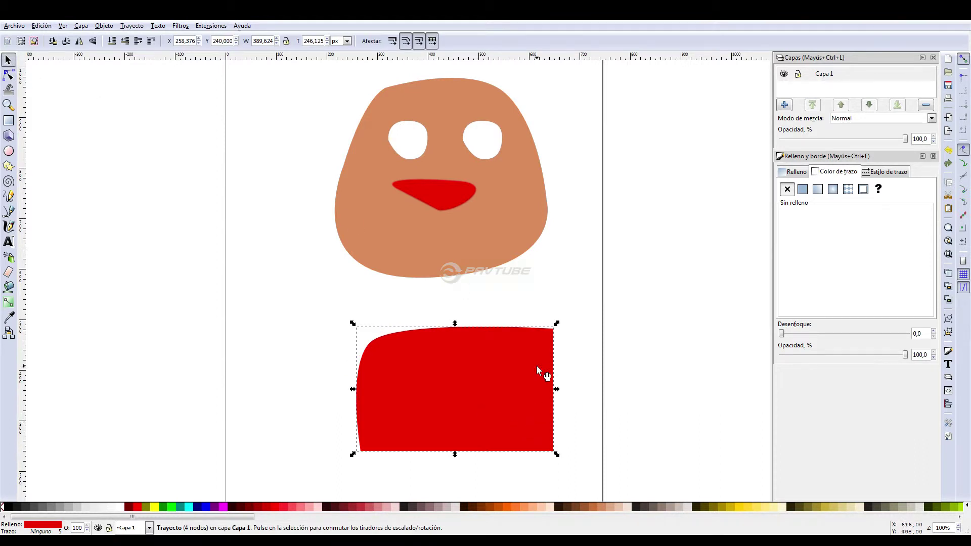
key(Delete)
click(495, 215)
key(Delete)
click(448, 196)
key(Delete)
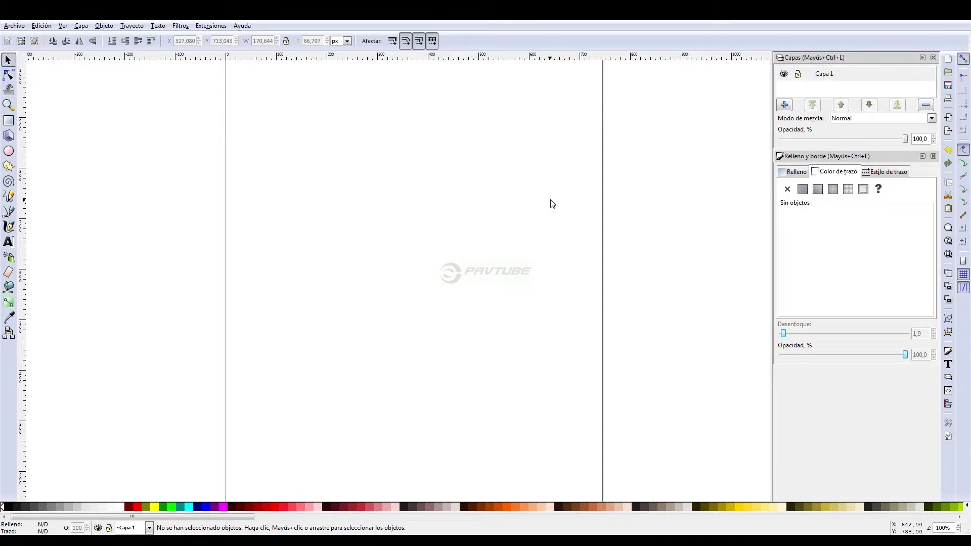
Step: Close the docked Layers and Fill and Stroke dialogs, then reopen only the Layers dialog and widen it
scroll(604, 293, up, 4)
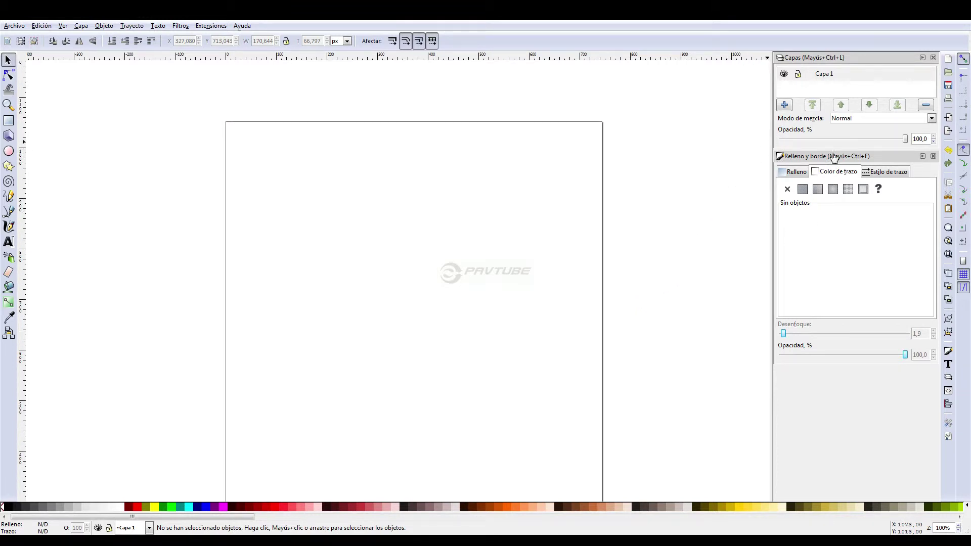
drag(836, 152, 847, 291)
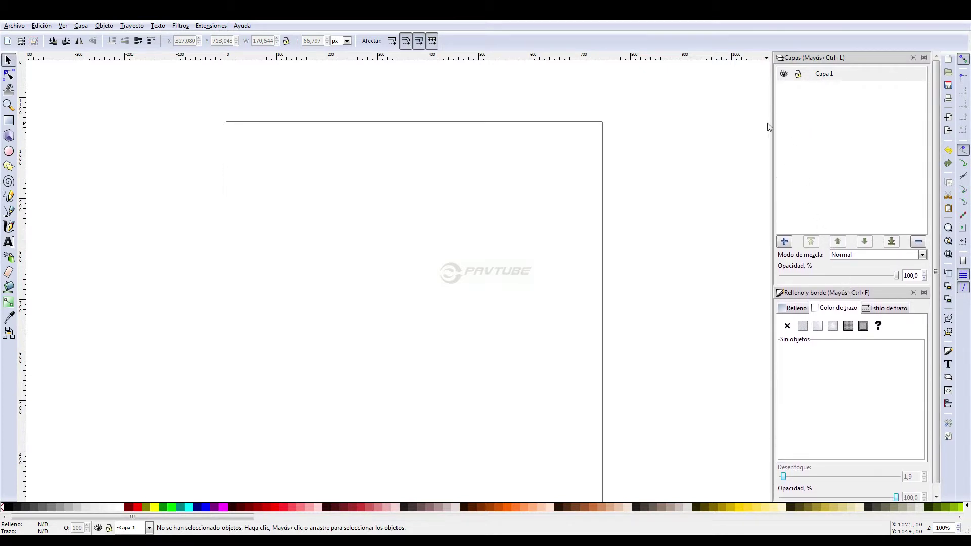
click(925, 58)
click(933, 57)
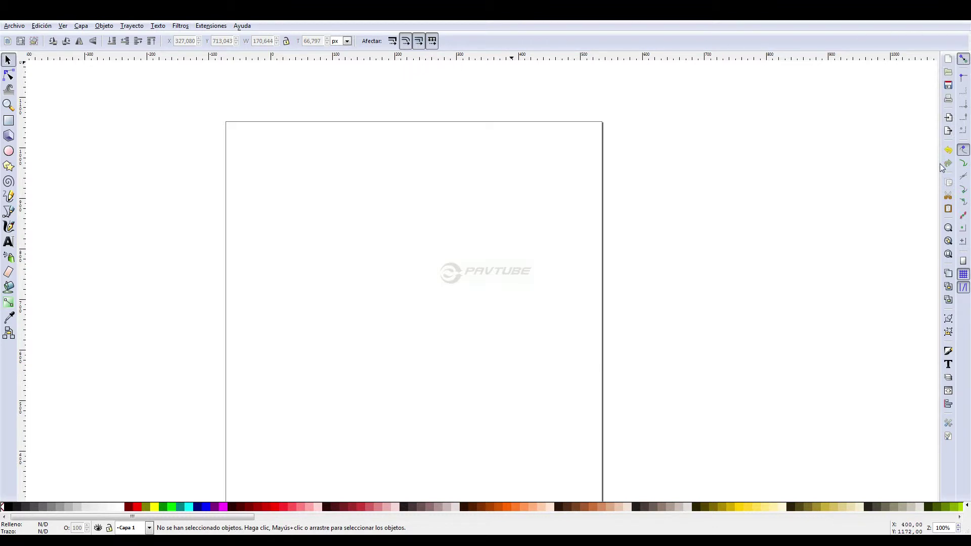
click(948, 378)
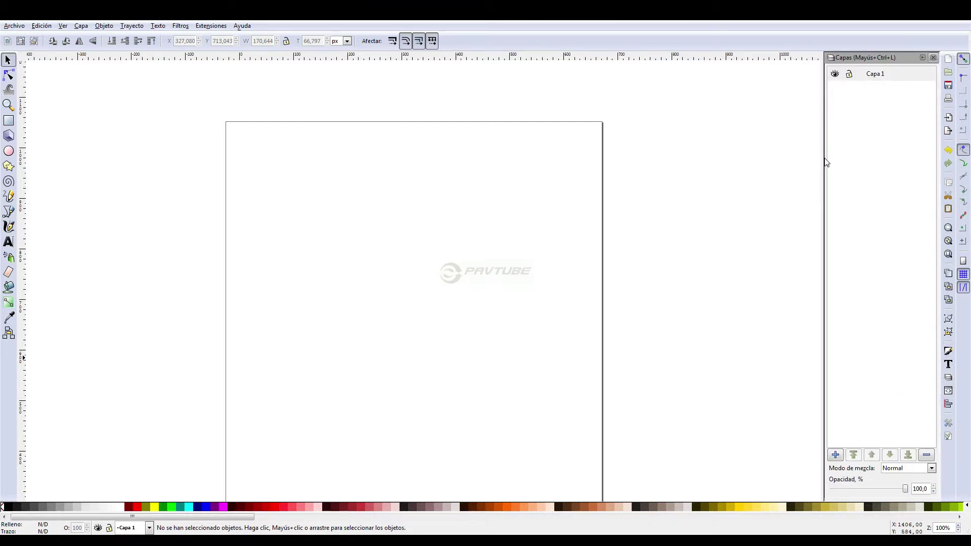
drag(824, 161, 690, 155)
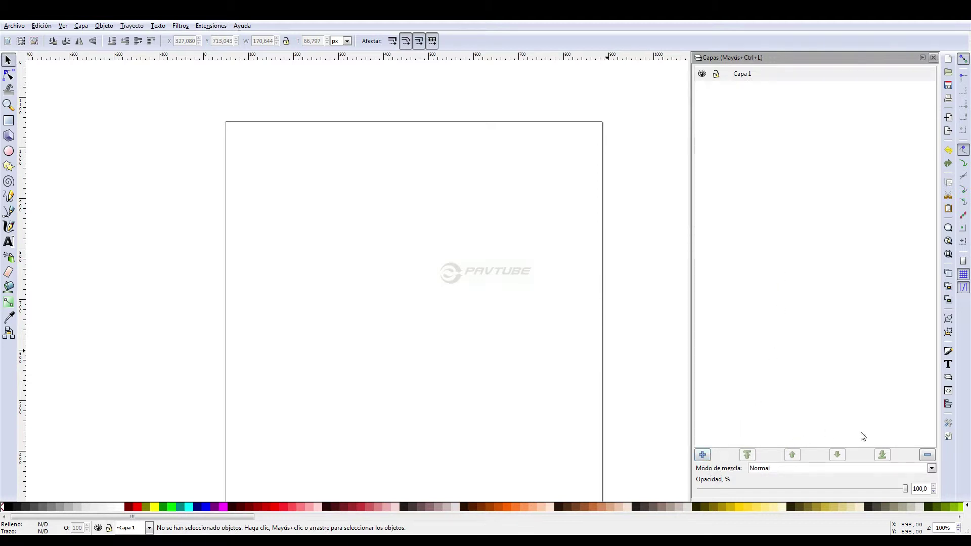
Step: Add a new layer named "Capa Nueva" above the current layer
click(704, 455)
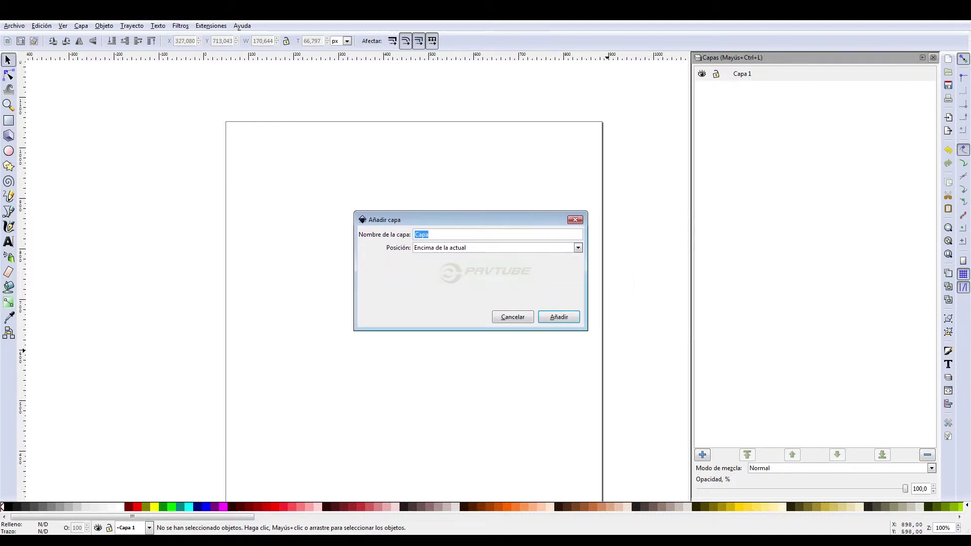
text(cAPA nUEVA)
key(ctrl+a)
text(C)
click(570, 319)
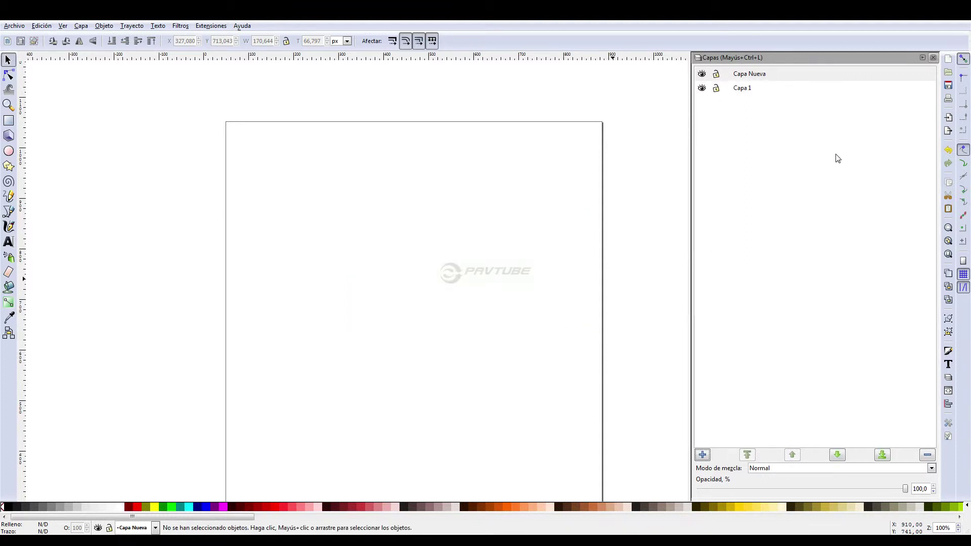
Step: Delete the layer "Capa 1"
click(772, 91)
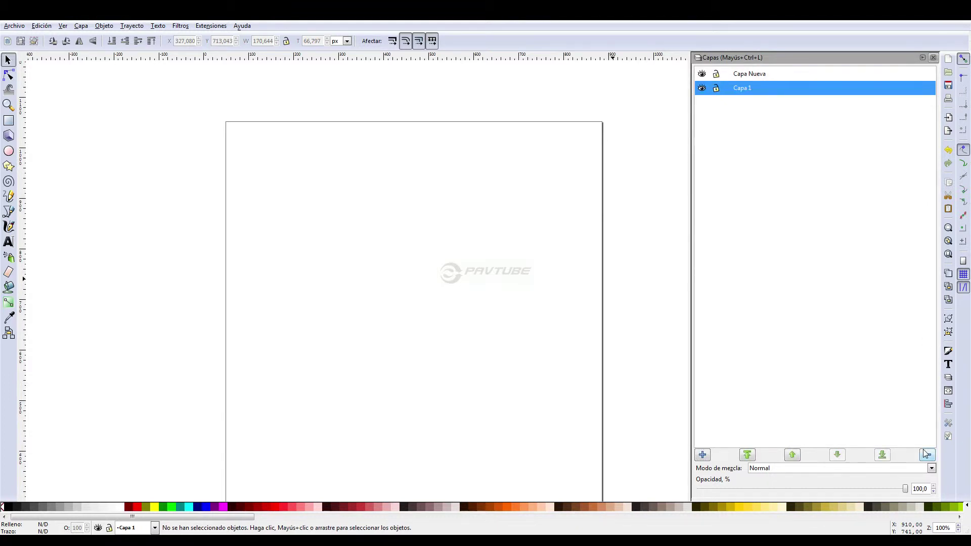
click(742, 85)
click(749, 74)
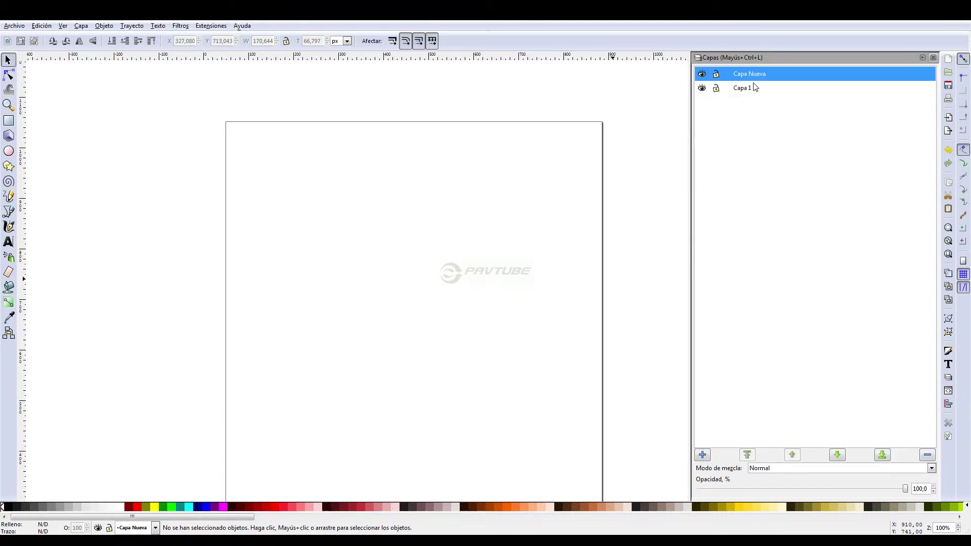
click(759, 90)
click(776, 78)
click(763, 92)
click(928, 455)
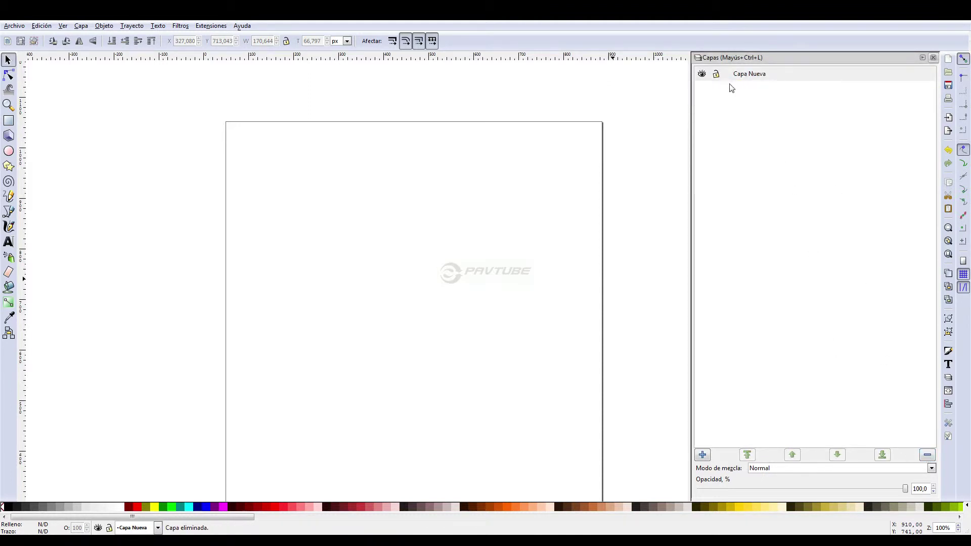
Step: Add another layer named "Otra capa" above "Capa Nueva"
click(702, 455)
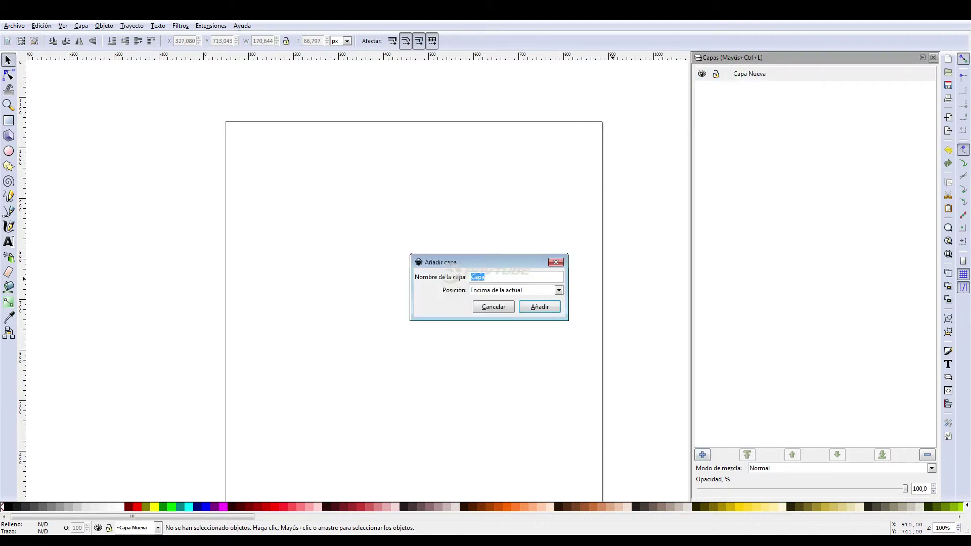
text(Otra c)
key(Return)
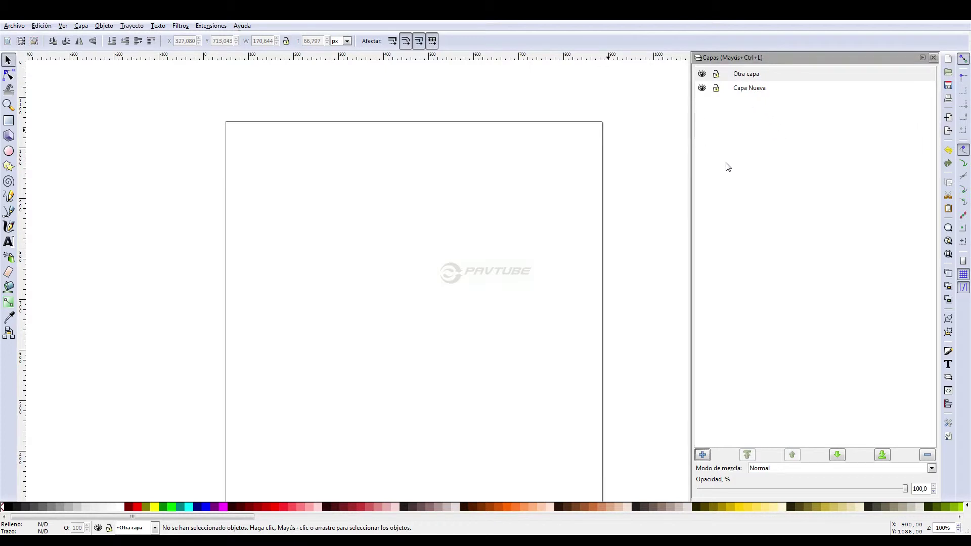
click(9, 120)
drag(331, 163, 455, 285)
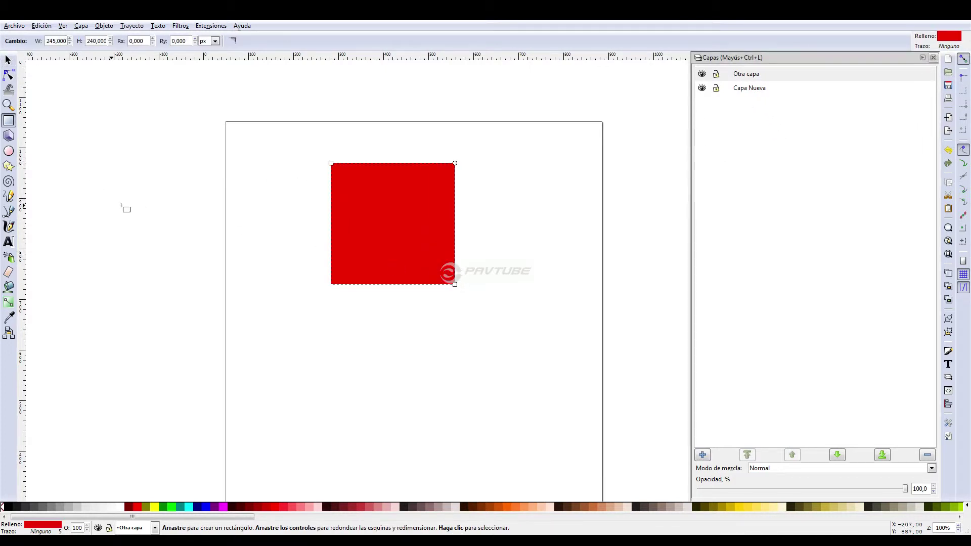
click(761, 75)
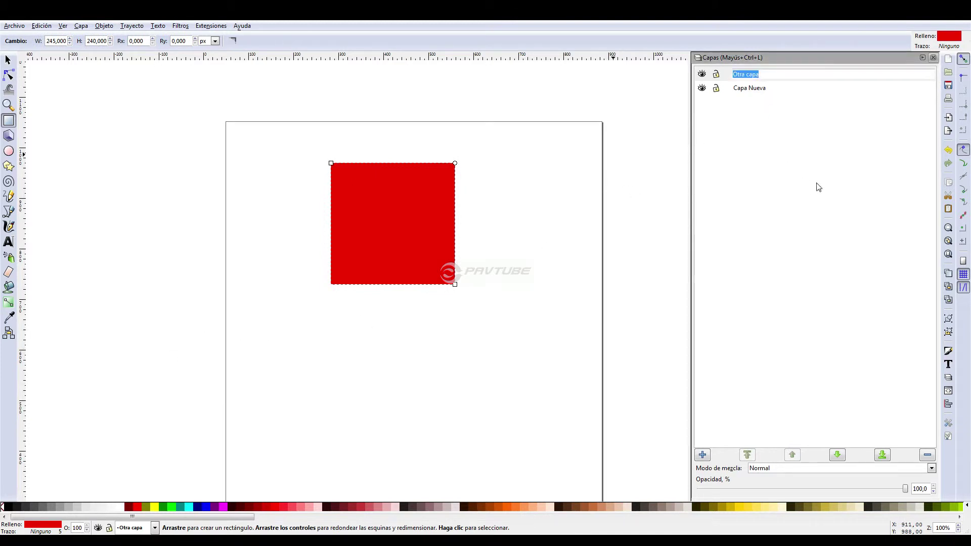
key(Return)
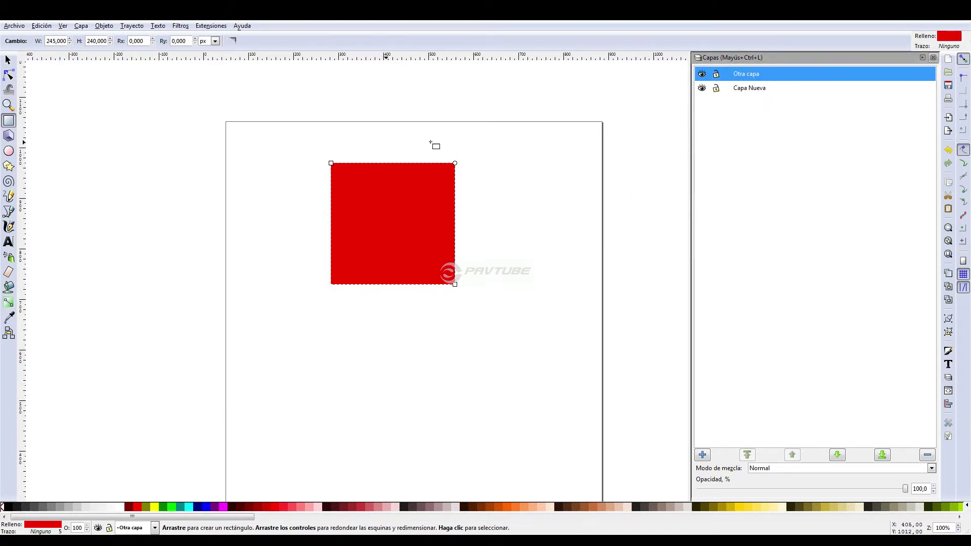
click(8, 60)
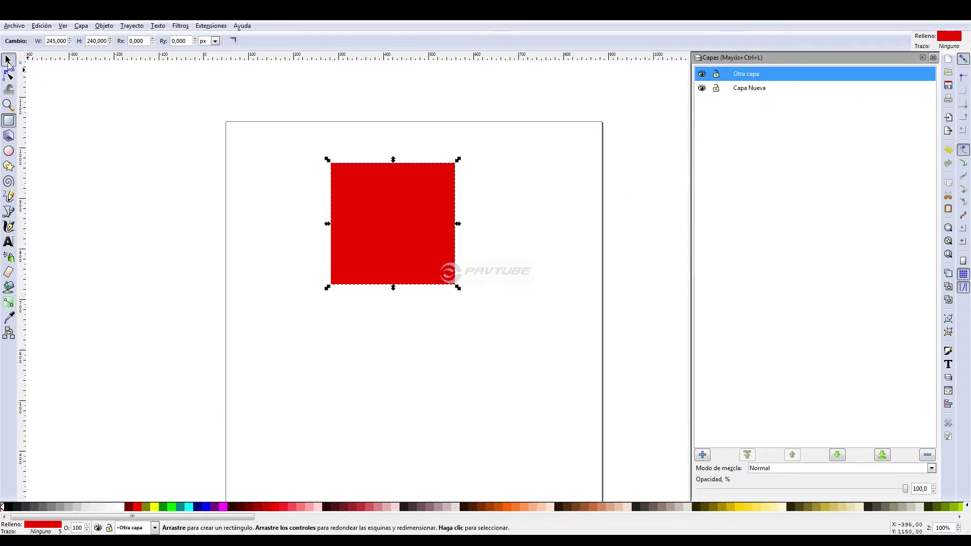
click(518, 279)
click(423, 244)
key(Delete)
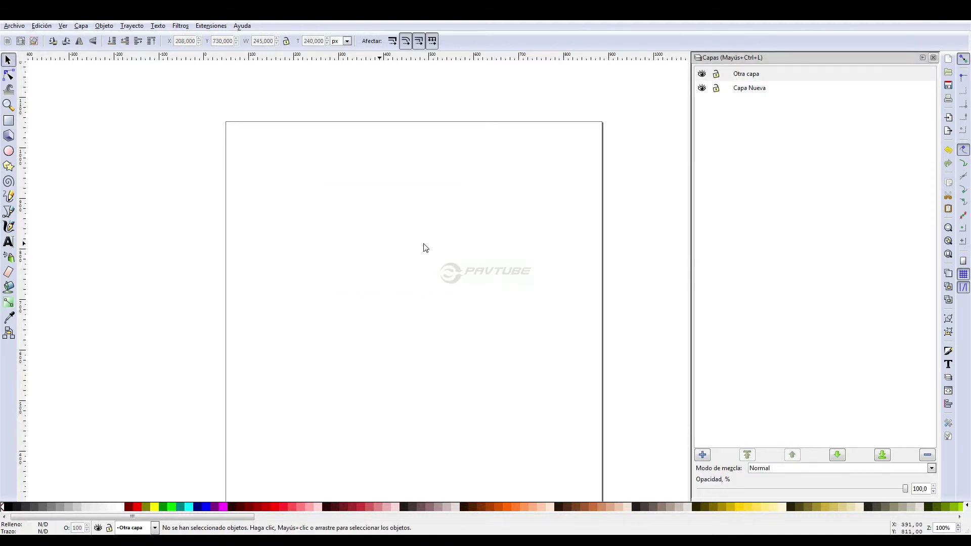
Step: Draw a red rectangle about 278 by 260 px on the "Otra capa" layer, in the upper part of the page
double_click(751, 75)
click(743, 114)
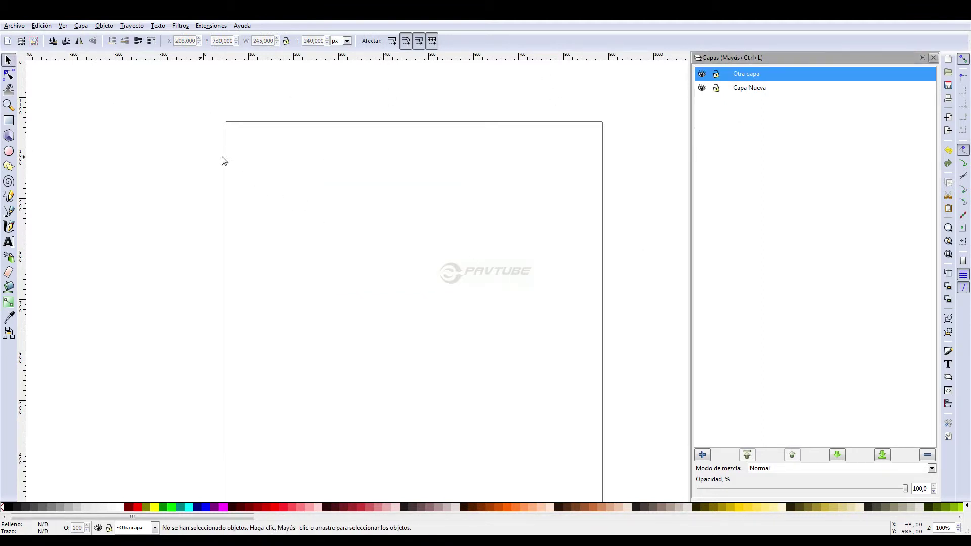
click(9, 120)
drag(335, 156, 476, 288)
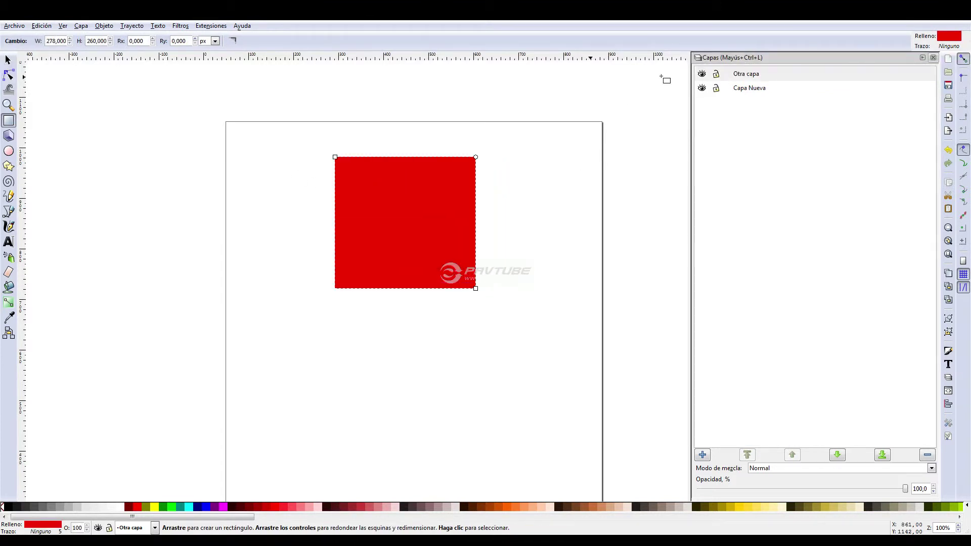
Step: Draw a blue rectangle about 298 by 378 px on the "Capa Nueva" layer and move it to X 296, Y 549, partly behind the red one
click(759, 91)
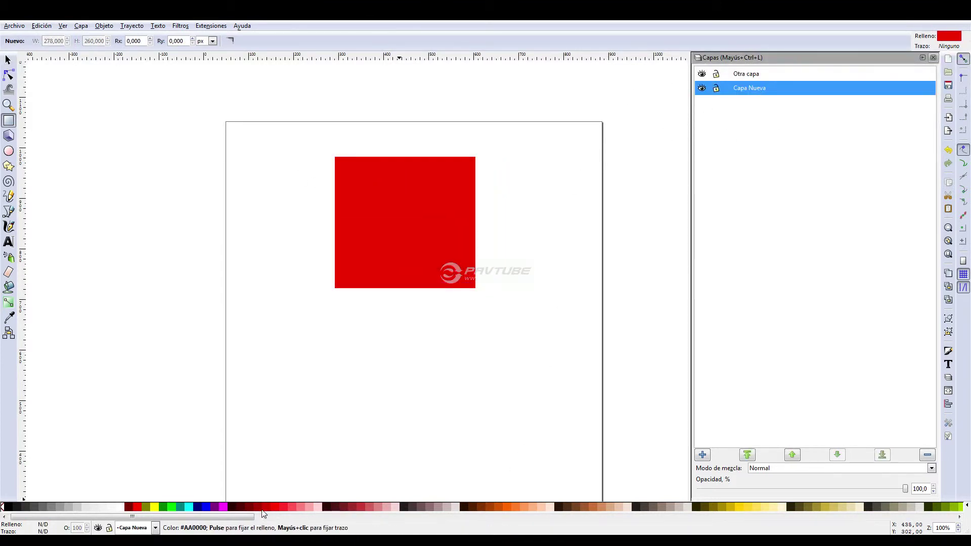
click(206, 506)
mouse_move(413, 396)
mouse_down()
mouse_move(544, 265)
mouse_move(564, 205)
mouse_up()
click(8, 60)
drag(504, 326, 477, 318)
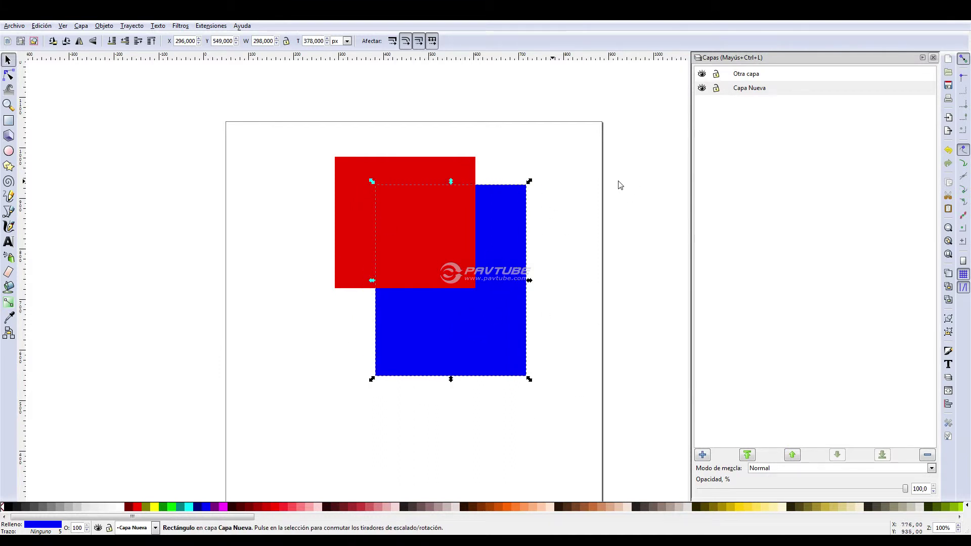
Step: Raise the layer "Capa Nueva" above "Otra capa" so the blue rectangle covers the red one
click(787, 94)
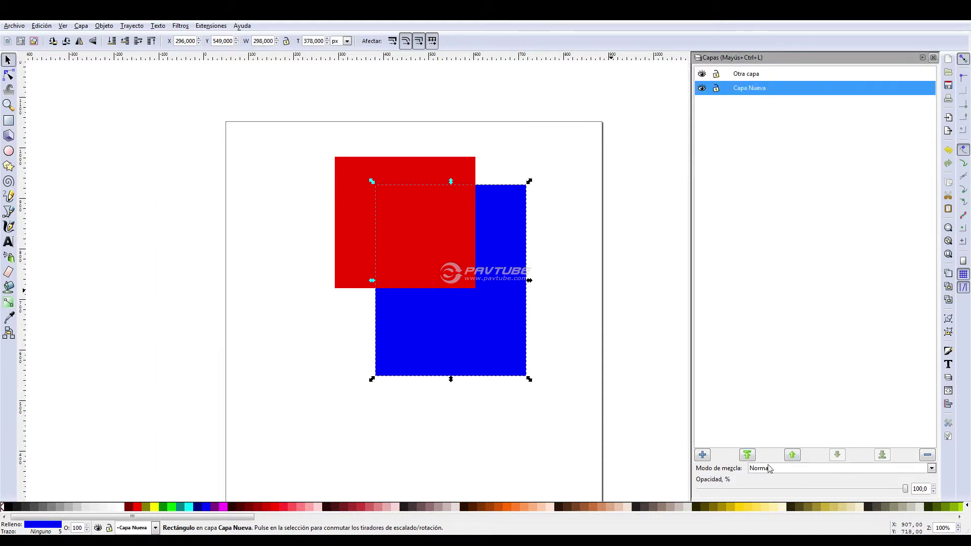
click(793, 456)
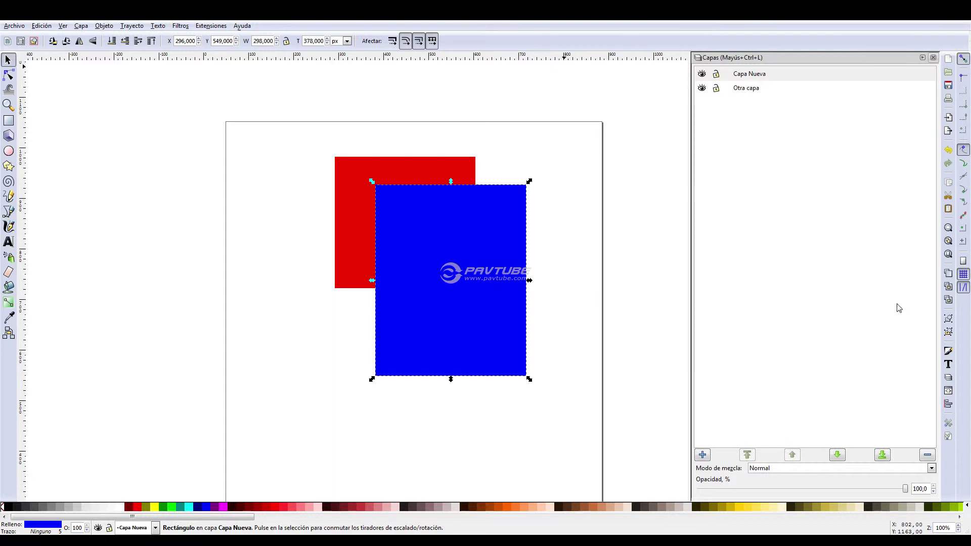
Step: Try the blend modes Multiplicar, Pantalla, Oscurecer and Aclarar on "Capa Nueva", and return it to Normal
click(931, 468)
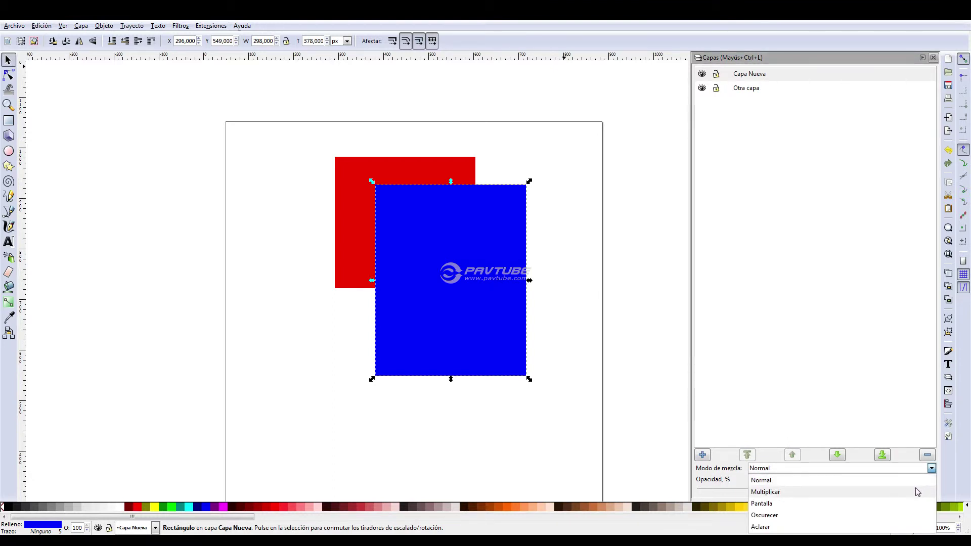
click(918, 492)
click(932, 468)
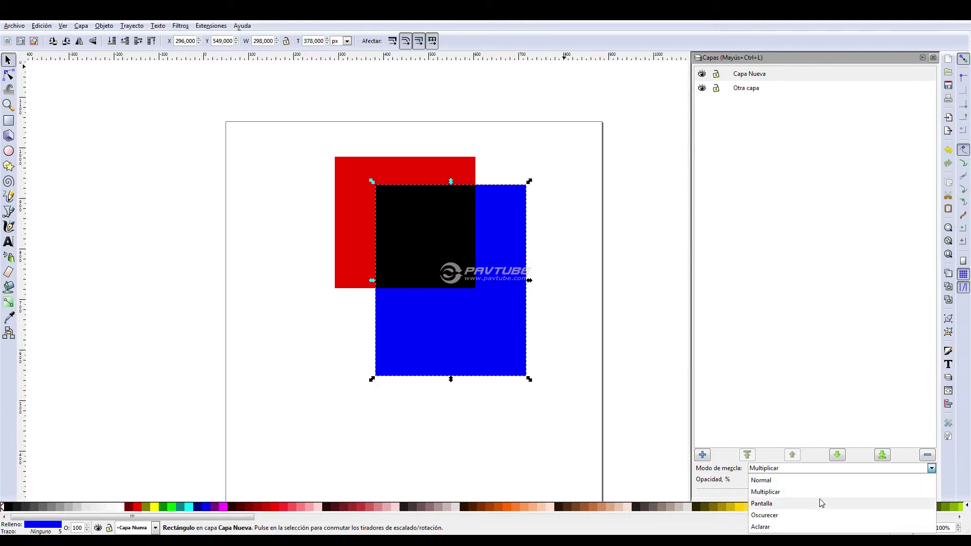
click(821, 503)
click(928, 470)
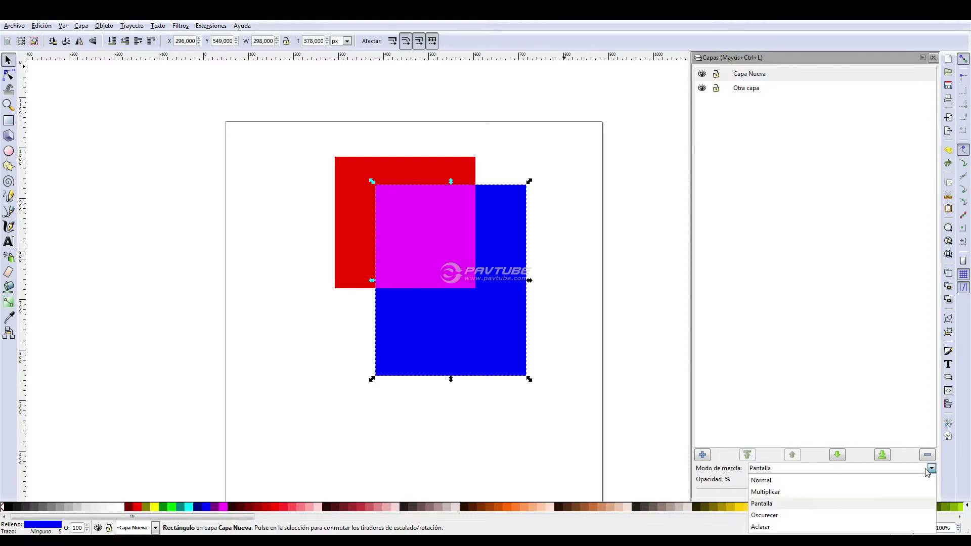
click(827, 514)
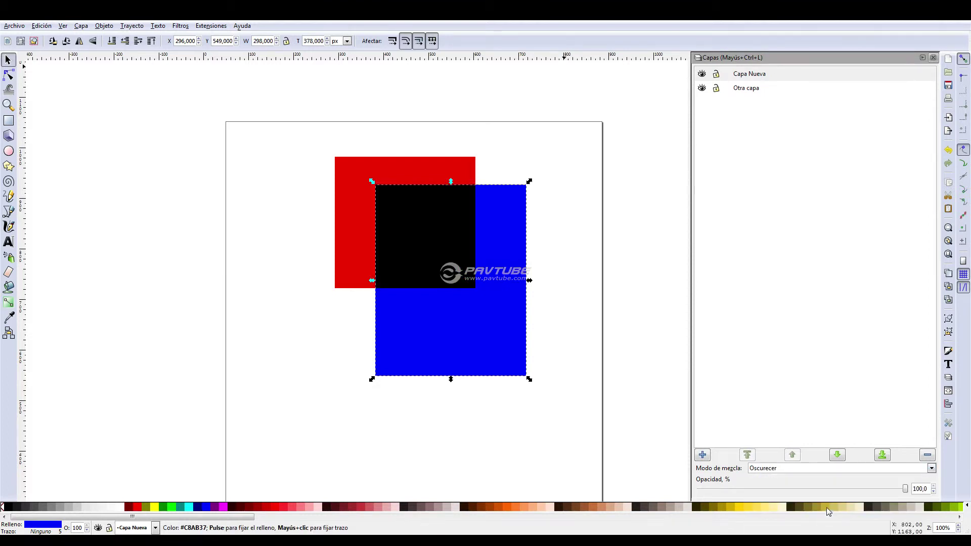
click(934, 470)
click(810, 530)
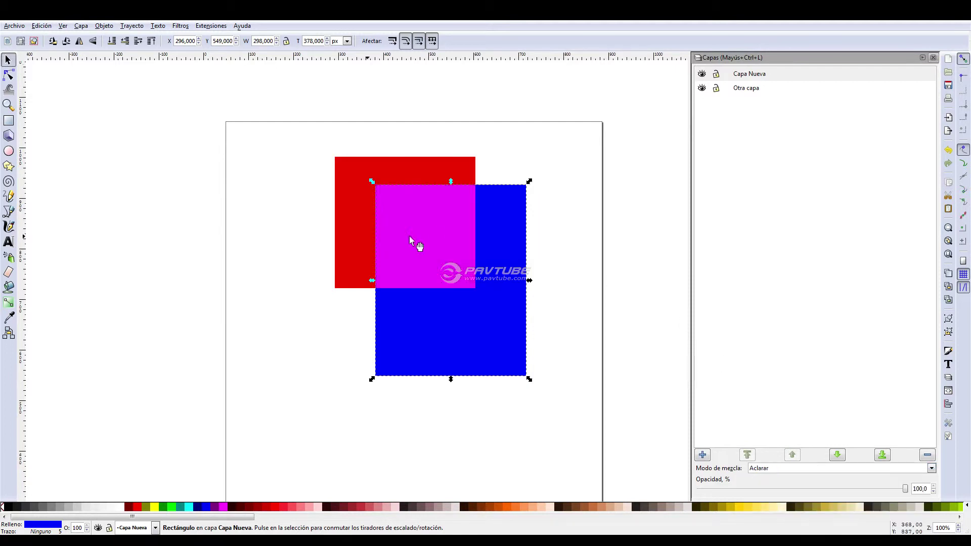
click(932, 469)
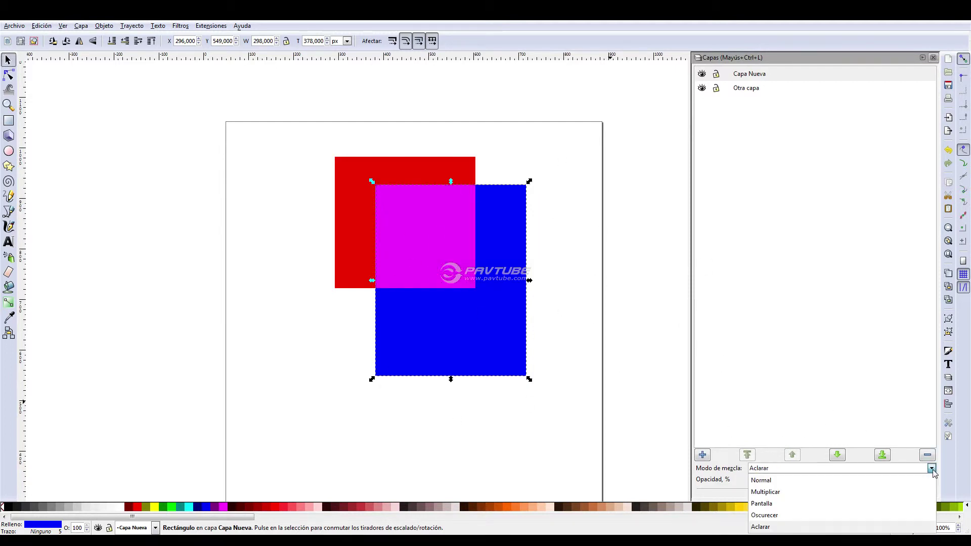
click(811, 480)
Step: Move the blue rectangle to X 92, Y 610 and shorten it to 298 by 269 px, overlapping the red one
drag(465, 298, 381, 309)
drag(363, 386, 373, 332)
drag(379, 286, 362, 279)
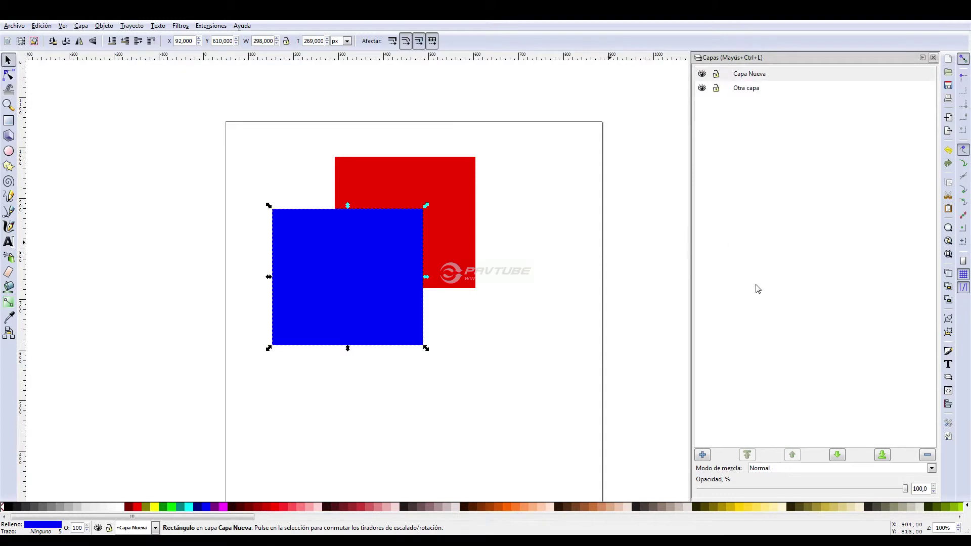
mouse_move(906, 490)
mouse_down()
mouse_move(806, 491)
mouse_move(909, 492)
mouse_up()
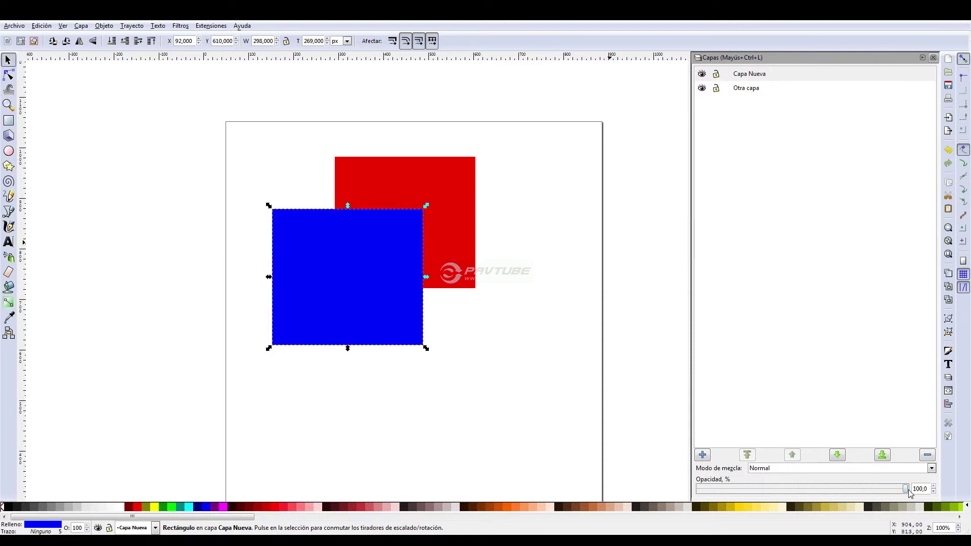
Step: Recolour the blue rectangle crimson and deselect it
click(9, 120)
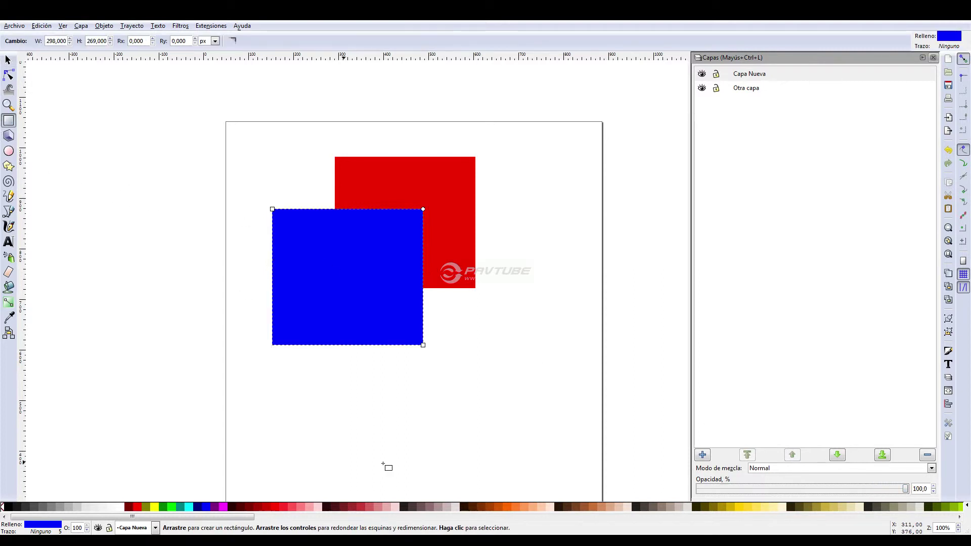
click(365, 507)
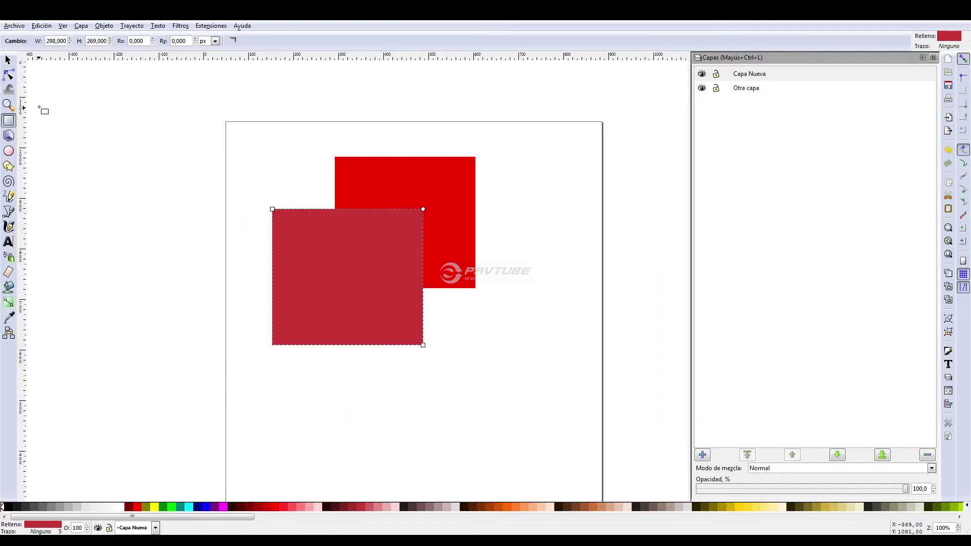
click(7, 61)
click(121, 136)
Step: Draw a bright blue rectangle about 324 by 262 px on "Capa Nueva", overlapping the crimson rectangle's lower corner
click(9, 120)
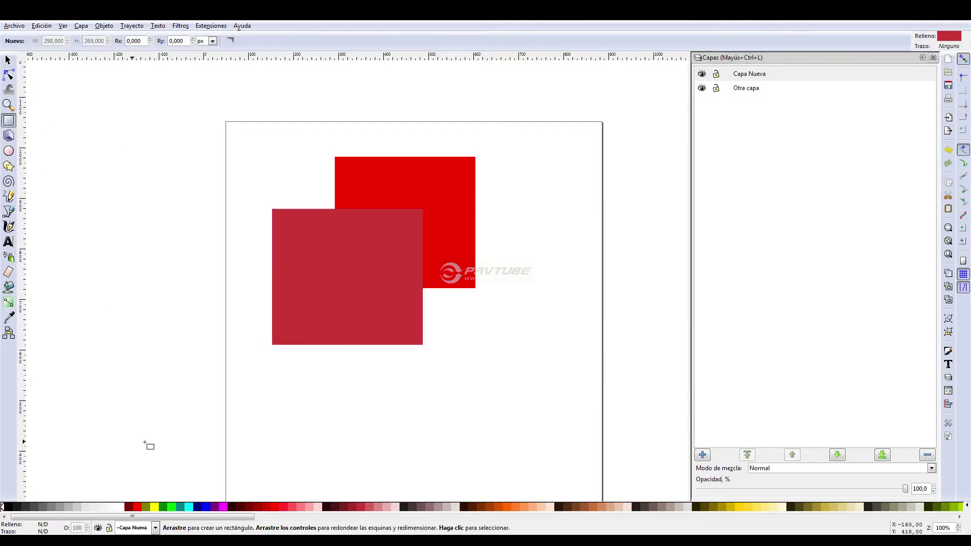
click(198, 507)
drag(326, 433, 490, 300)
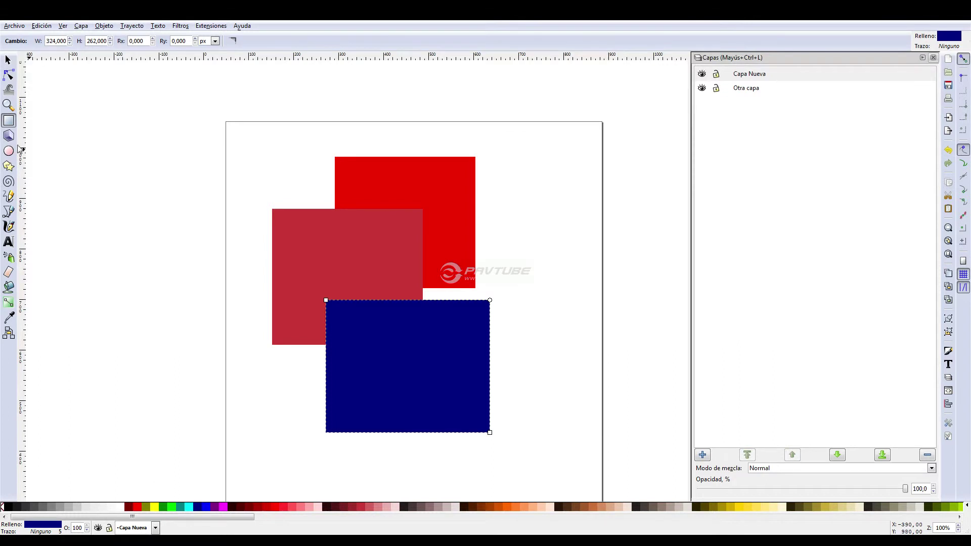
click(472, 506)
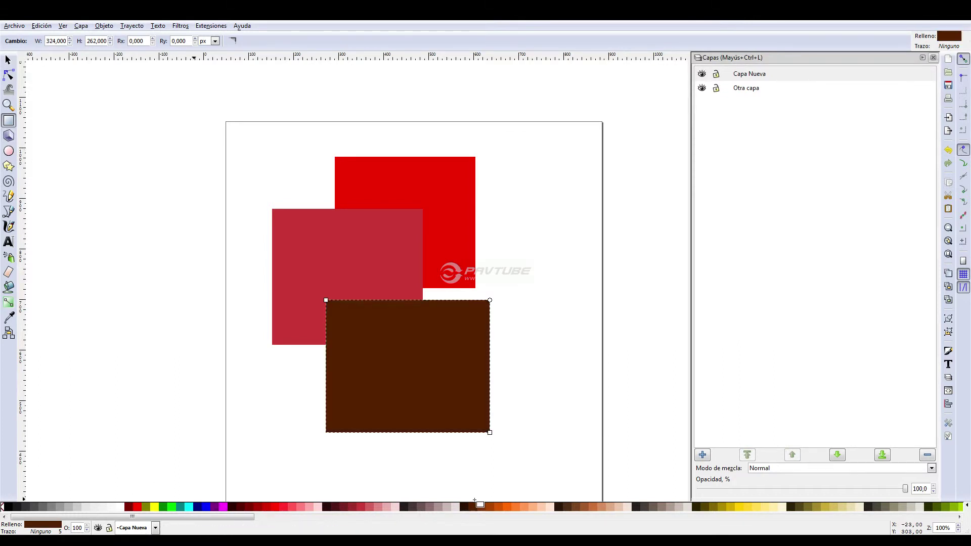
click(207, 506)
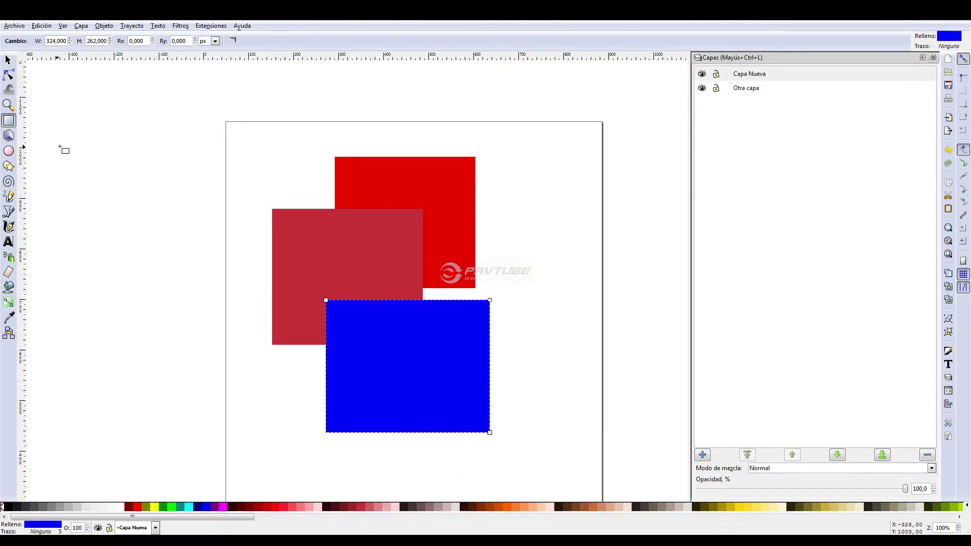
click(8, 60)
click(72, 116)
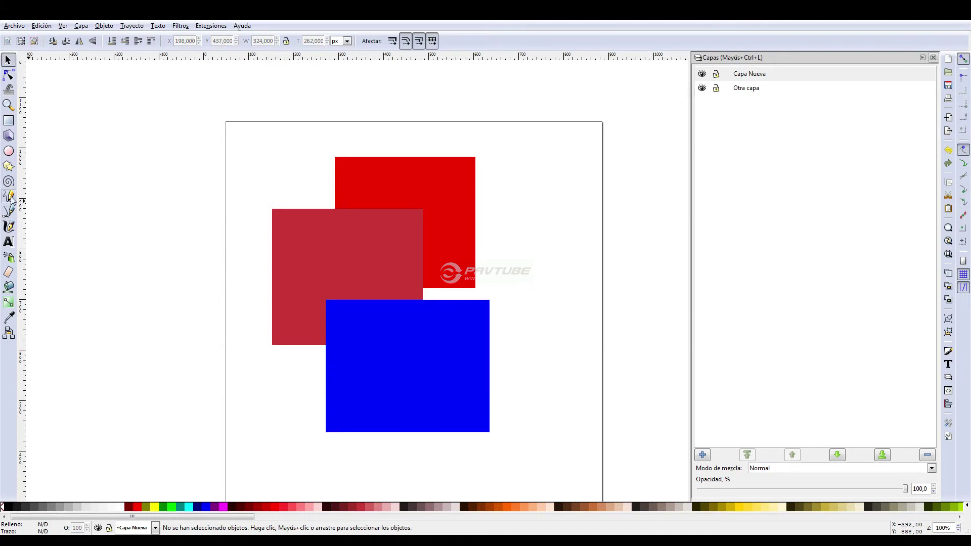
Step: Draw an orange rectangle about 365 by 204 px over the other three and lower the opacity of "Capa Nueva" to 56.5 %
click(9, 120)
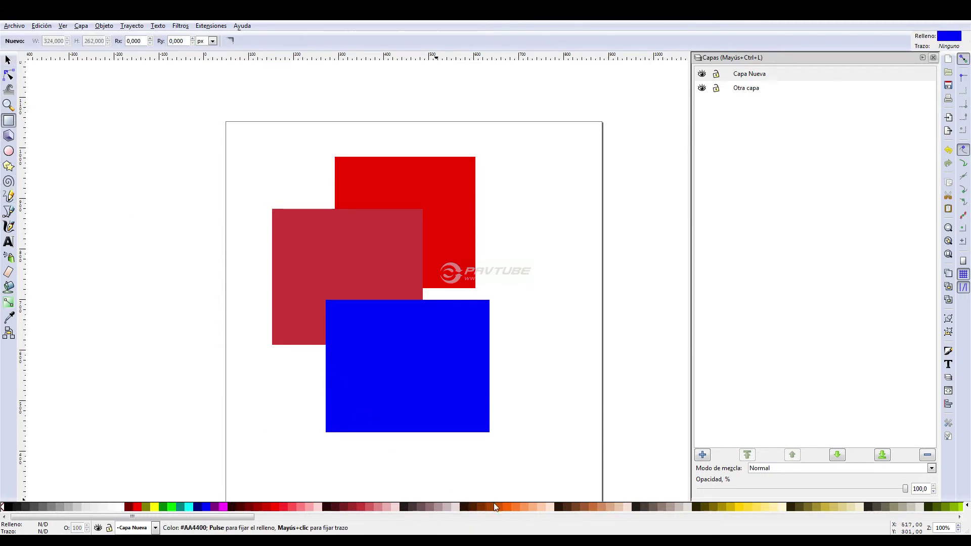
drag(543, 264, 359, 366)
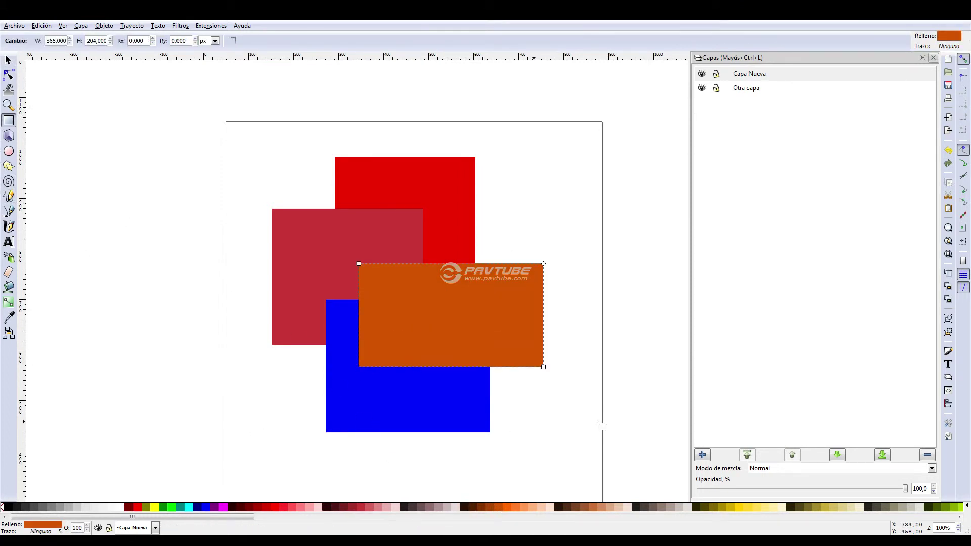
drag(907, 490, 816, 495)
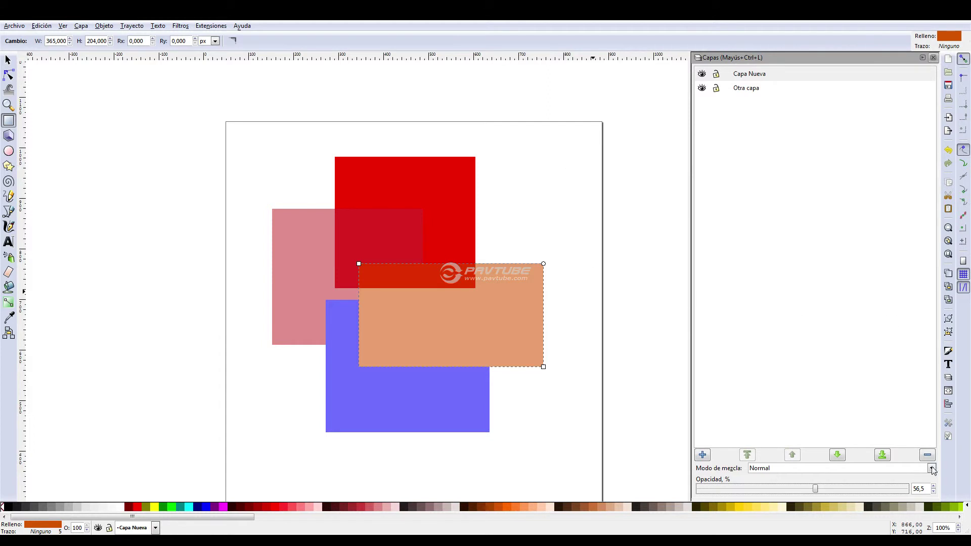
Step: Switch to the layer "Otra capa" and move its red rectangle down to X 212, Y 663, beneath the translucent shapes
click(8, 60)
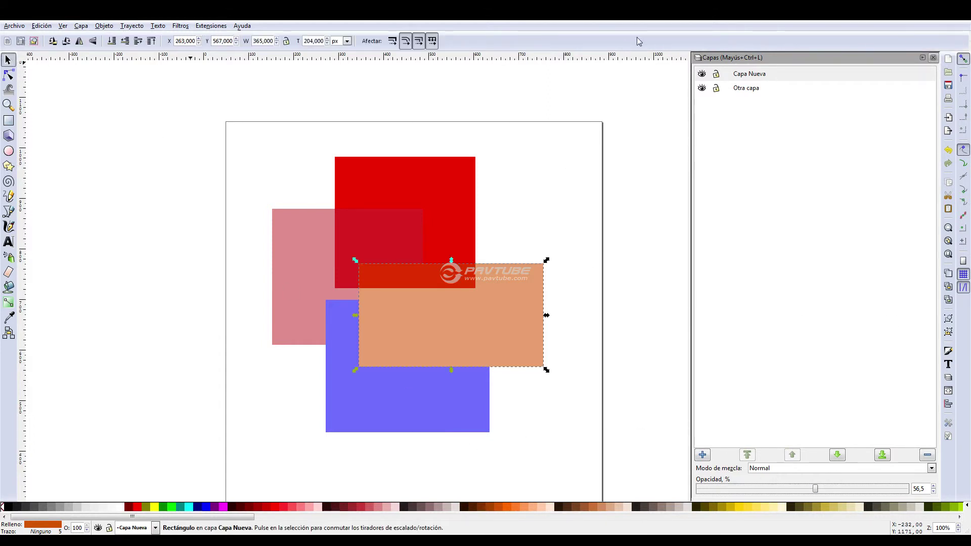
click(738, 90)
drag(444, 196, 439, 230)
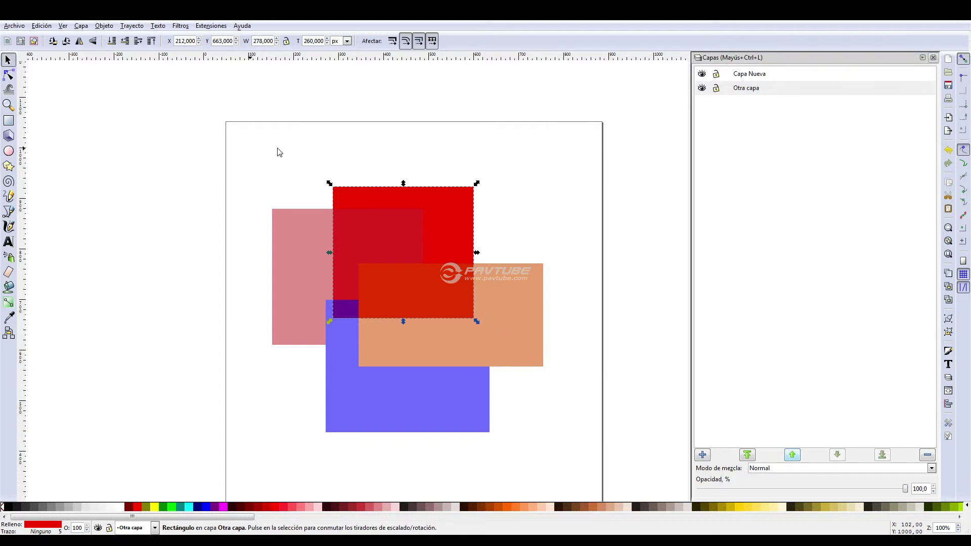
Step: Delete all four rectangles from the page
drag(246, 176, 574, 444)
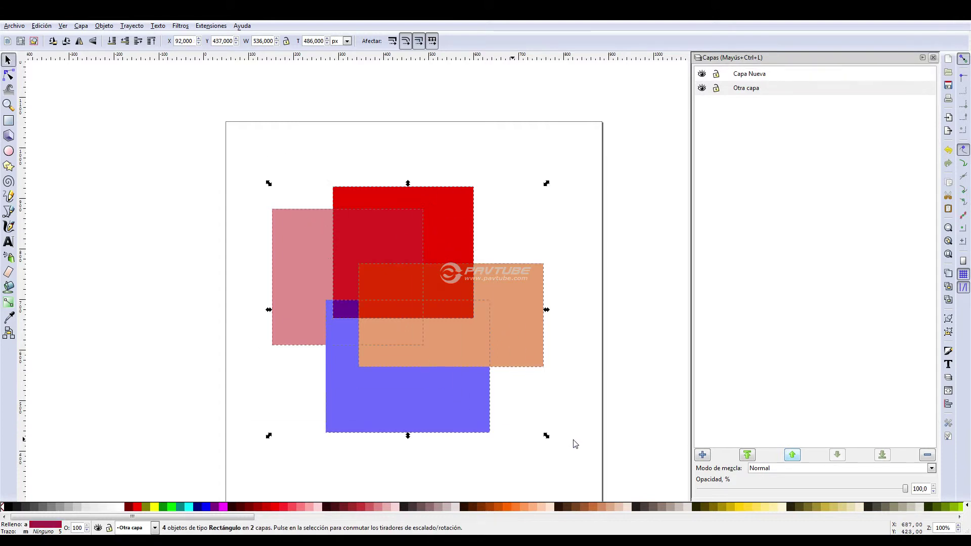
click(526, 158)
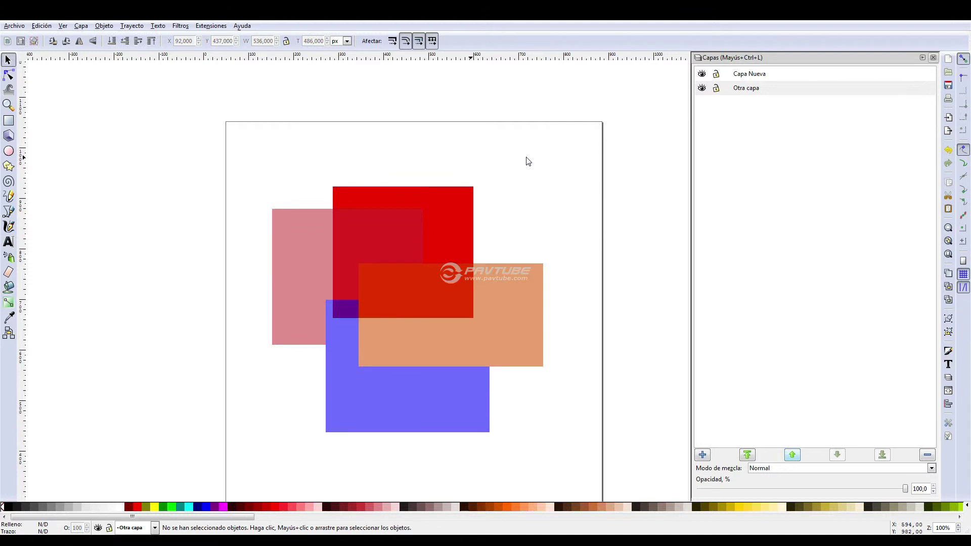
drag(546, 170, 147, 466)
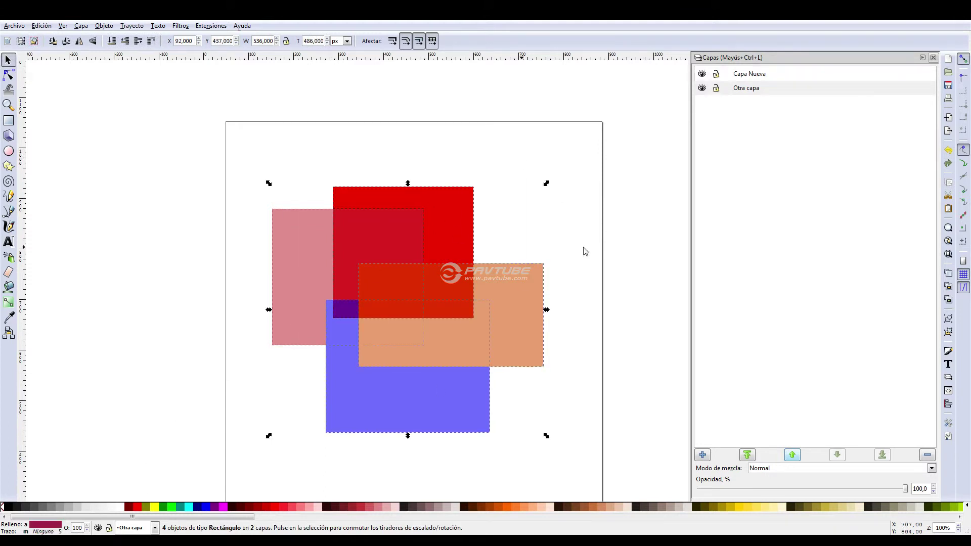
key(Delete)
Step: Add a layer named "Cabeza" above "Capa Nueva"
click(765, 80)
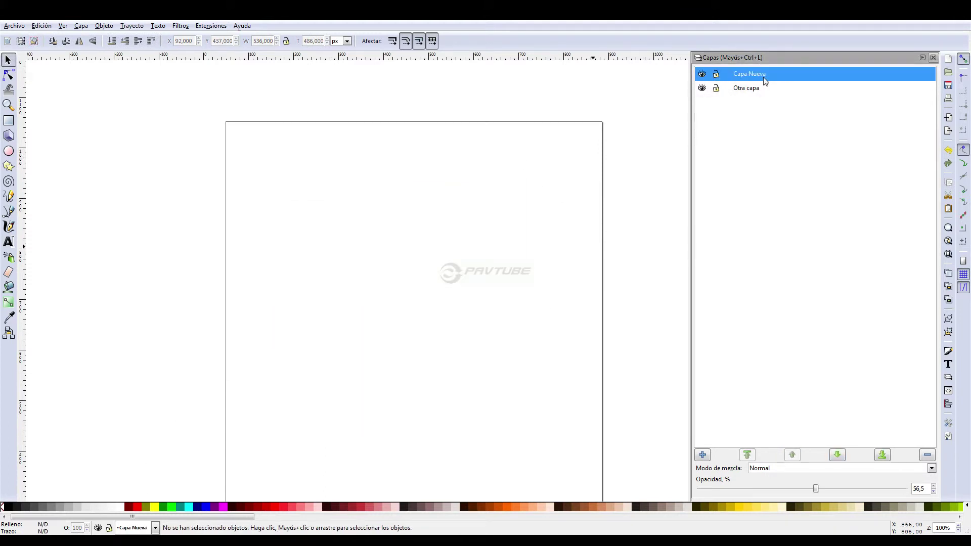
key(Delete)
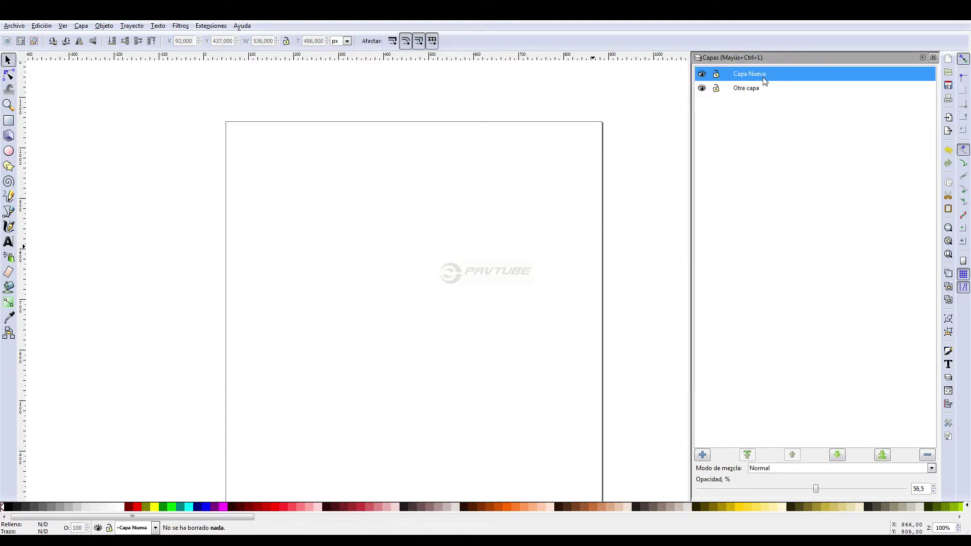
click(702, 455)
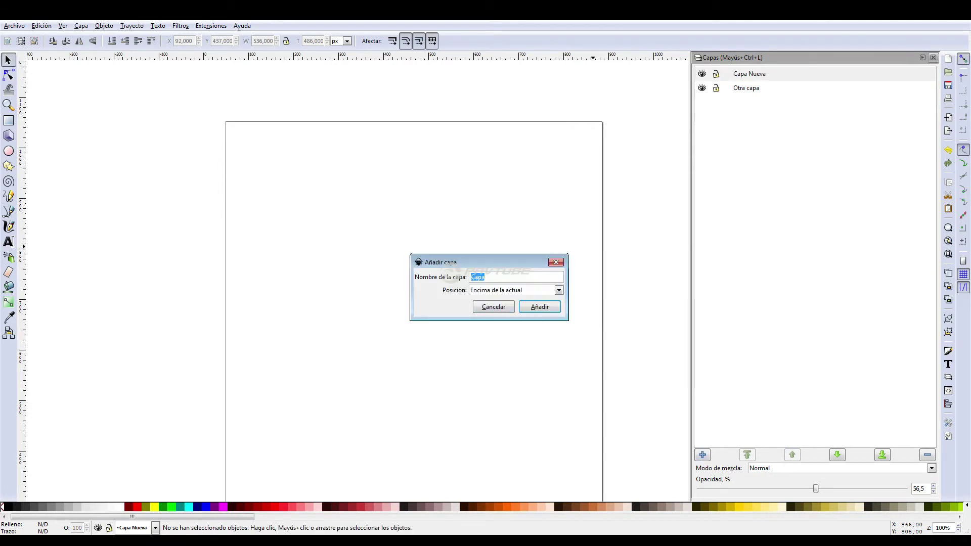
text(Cabeza)
key(Return)
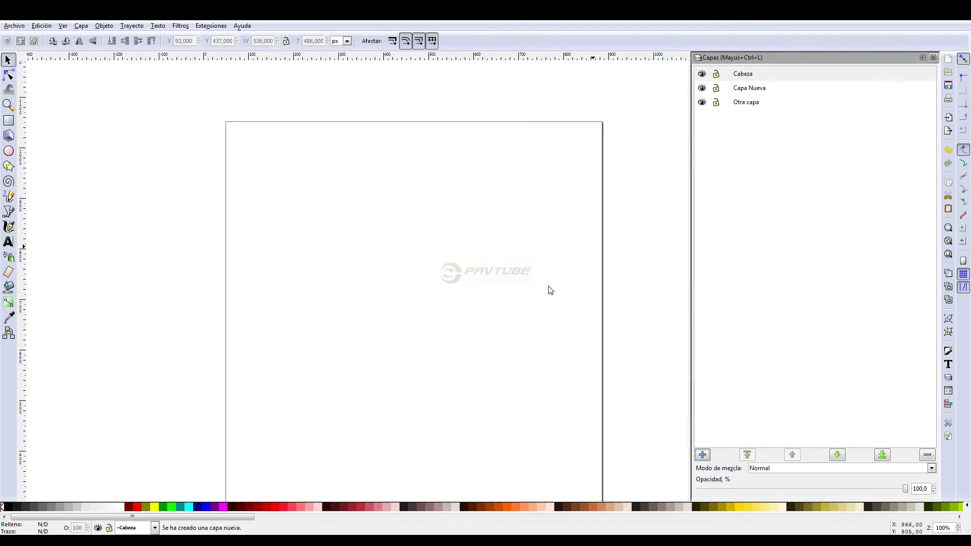
Step: Add a layer named "cuerpo" above "Cabeza"
click(703, 452)
text(cue)
key(Return)
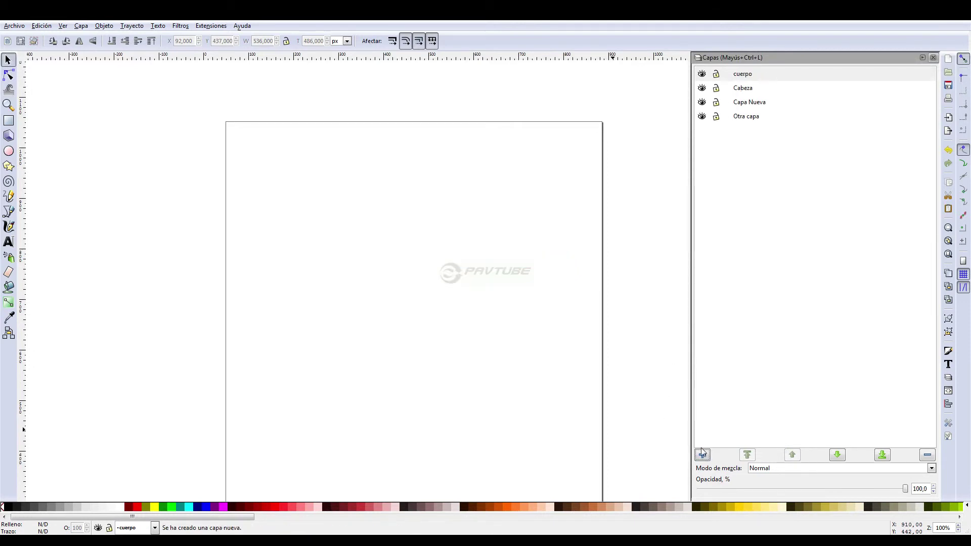
Step: Add a layer named "brazo" above "cuerpo"
click(702, 454)
text(br)
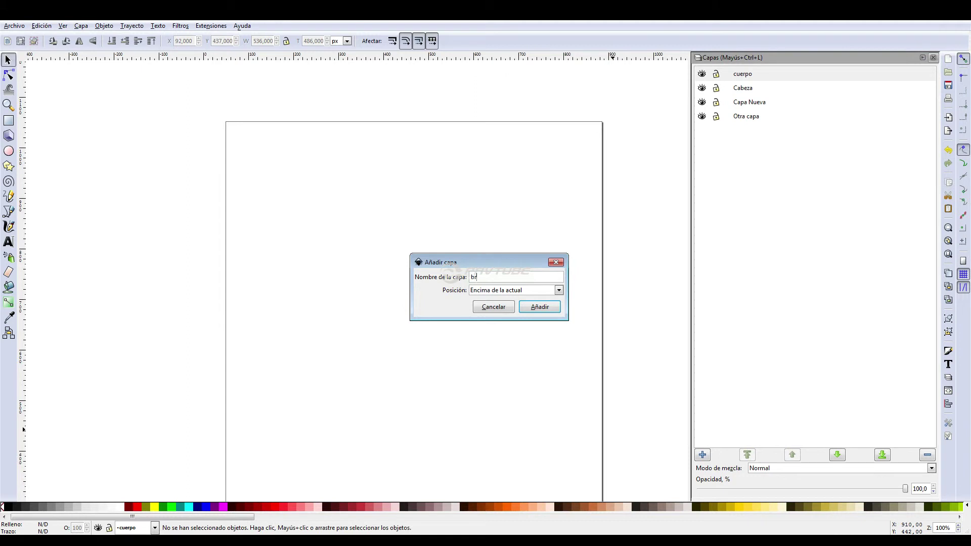
text(azo)
key(Return)
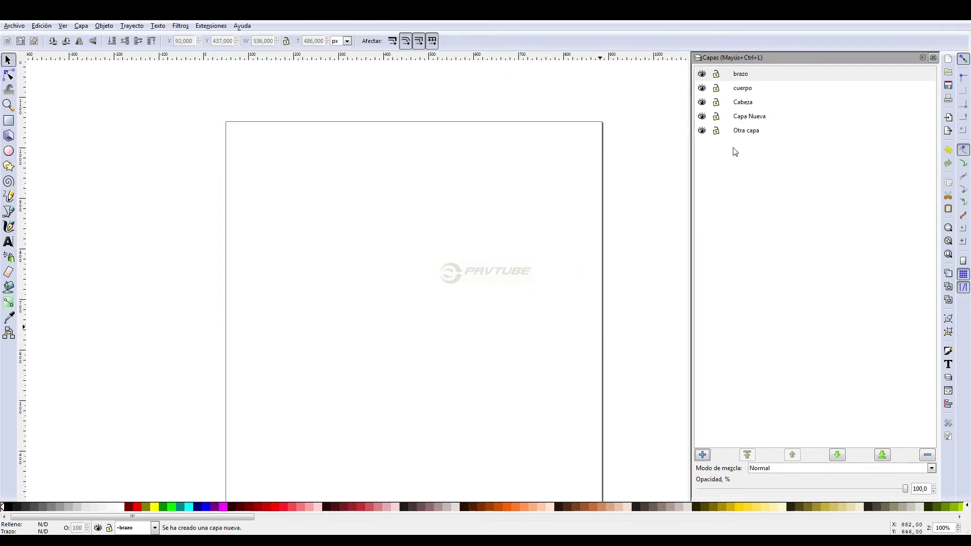
Step: Delete the layer "Otra capa"
click(744, 120)
click(765, 132)
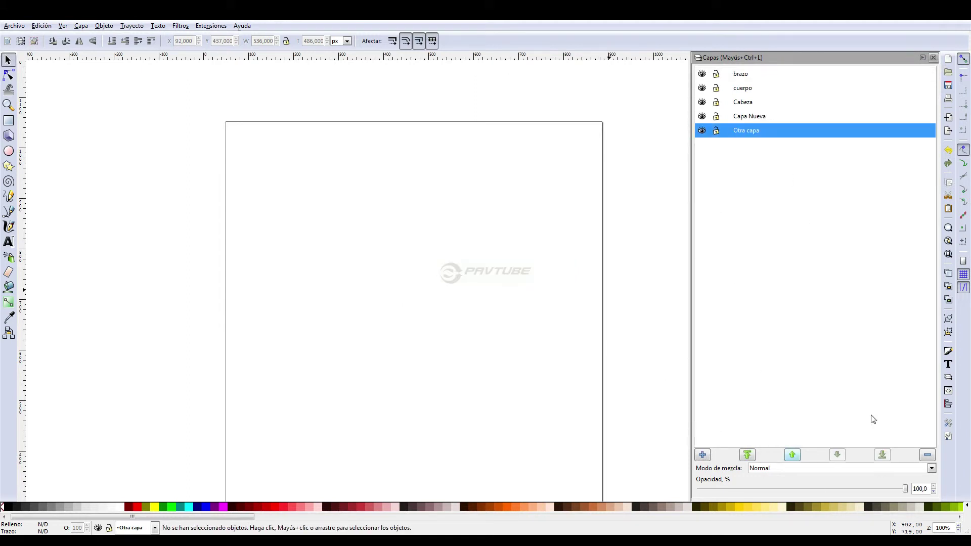
click(928, 455)
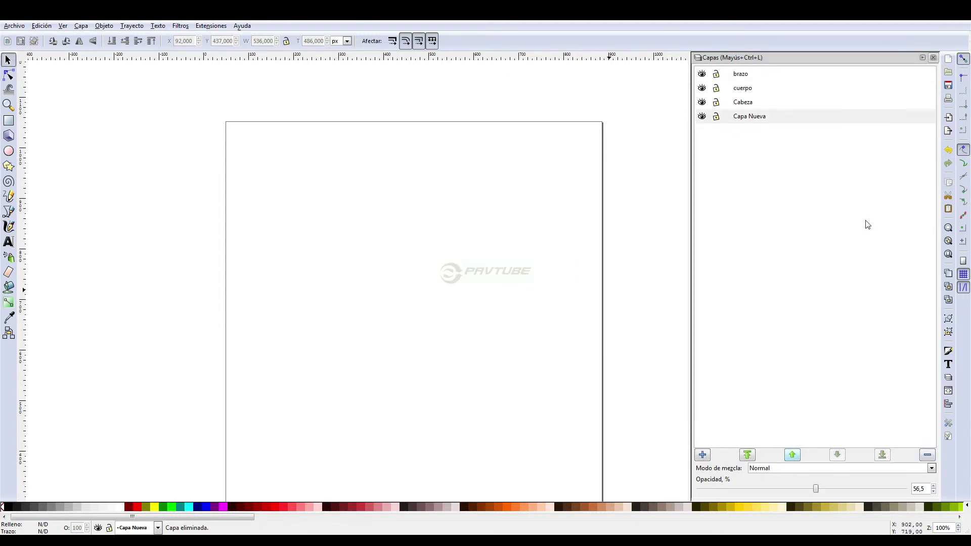
Step: Delete the layer "Cabeza" and select the layer "Capa Nueva"
click(741, 105)
click(928, 454)
click(750, 102)
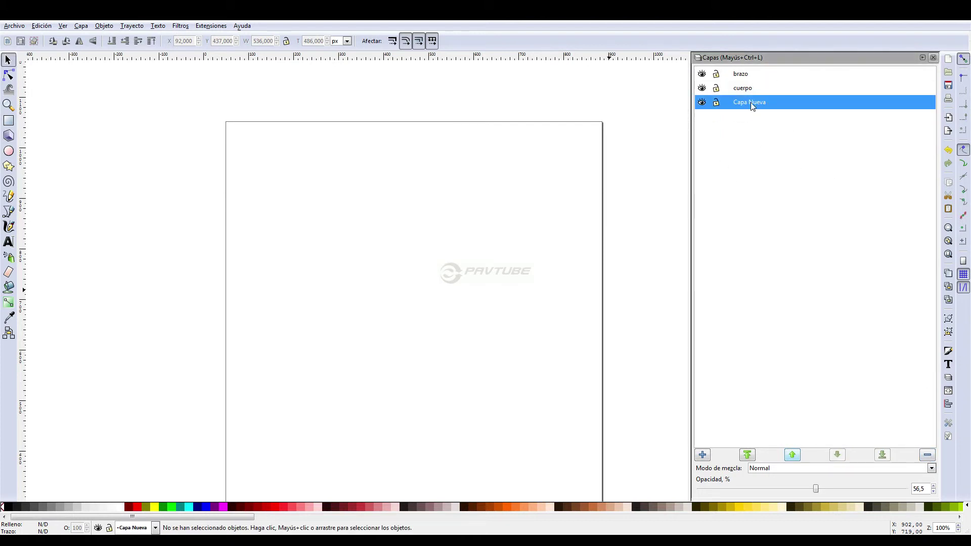
Step: Delete the layer "Capa Nueva" and draw a red face on the layer "cuerpo" using ellipses for the head, two eyes, nose and mouth
click(927, 455)
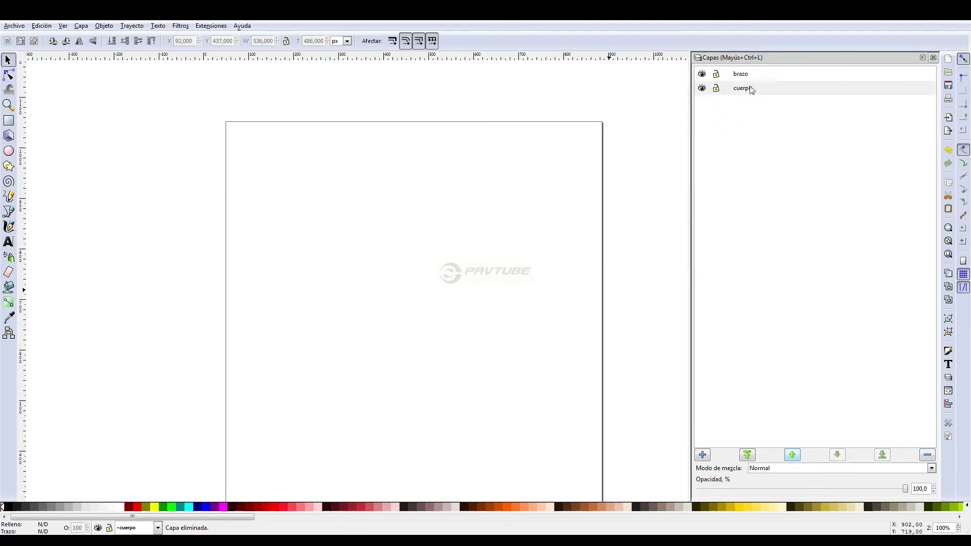
click(10, 197)
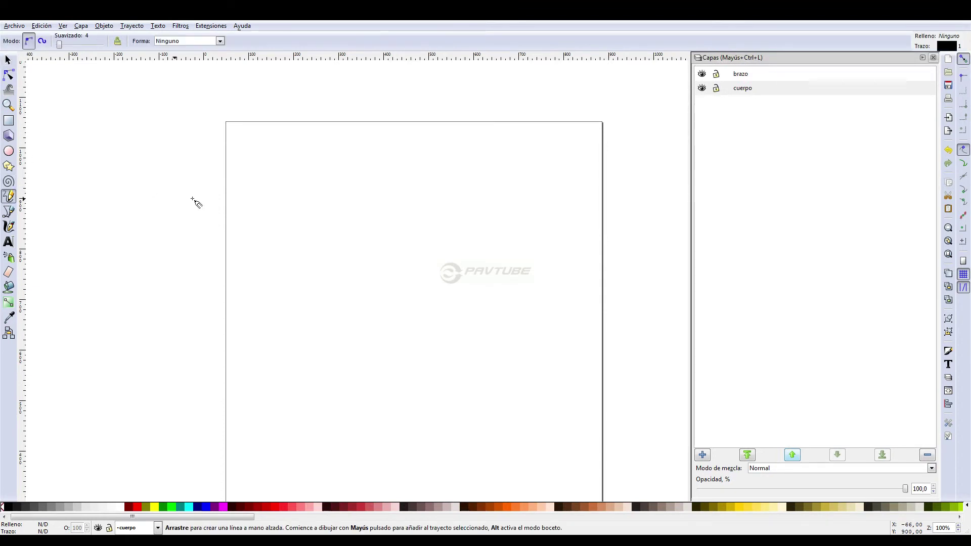
click(9, 151)
drag(370, 223, 471, 360)
mouse_move(394, 252)
mouse_down()
mouse_move(412, 276)
mouse_move(457, 282)
mouse_move(435, 314)
mouse_move(397, 316)
mouse_move(449, 343)
mouse_up()
scroll(514, 307, down, 2)
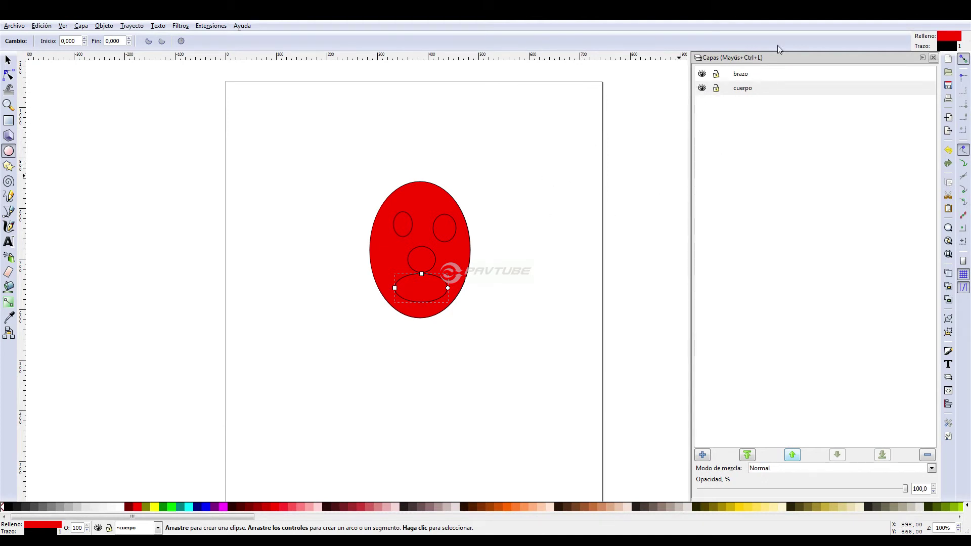
Step: Hide the layer "cuerpo", try to select the hidden face on the canvas, and show the layer again
click(703, 89)
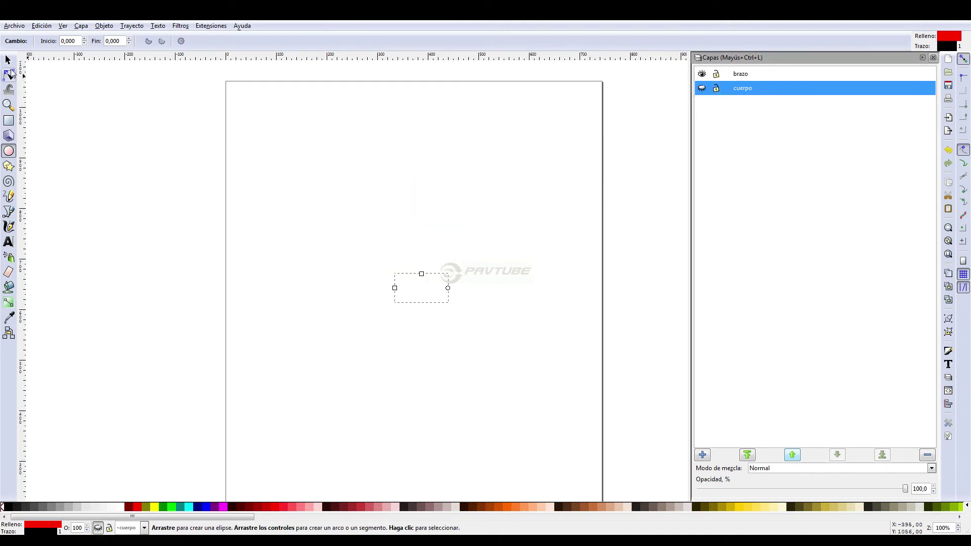
click(8, 60)
click(395, 272)
drag(359, 217, 509, 379)
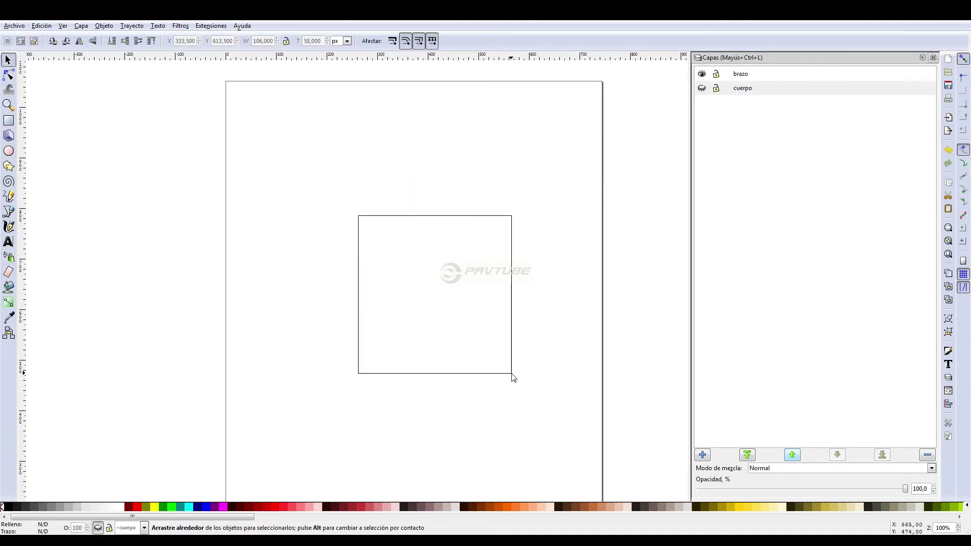
click(701, 89)
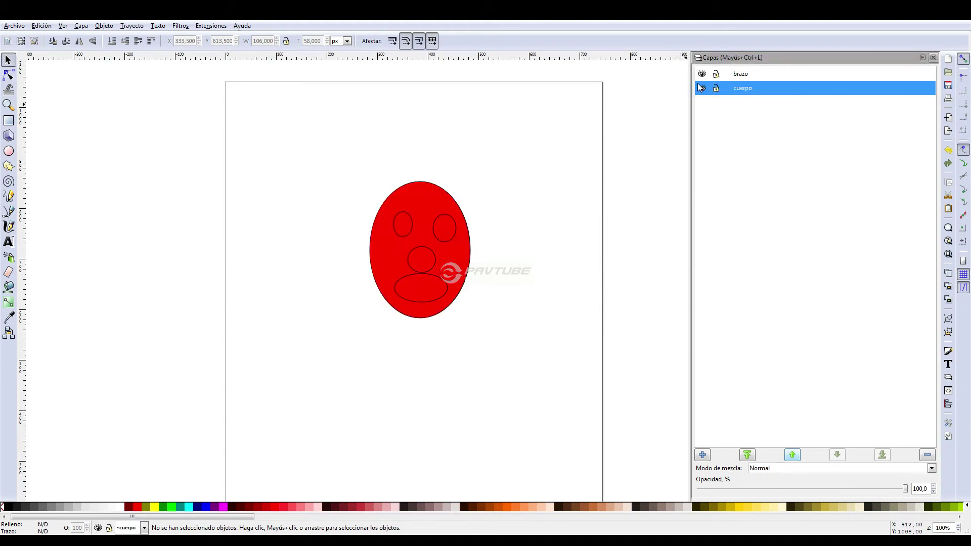
click(703, 88)
click(703, 88)
Step: With the layer "cuerpo" hidden, draw a rectangle about 975 × 710 px on the layer "brazo" and fill it with cyan
click(748, 76)
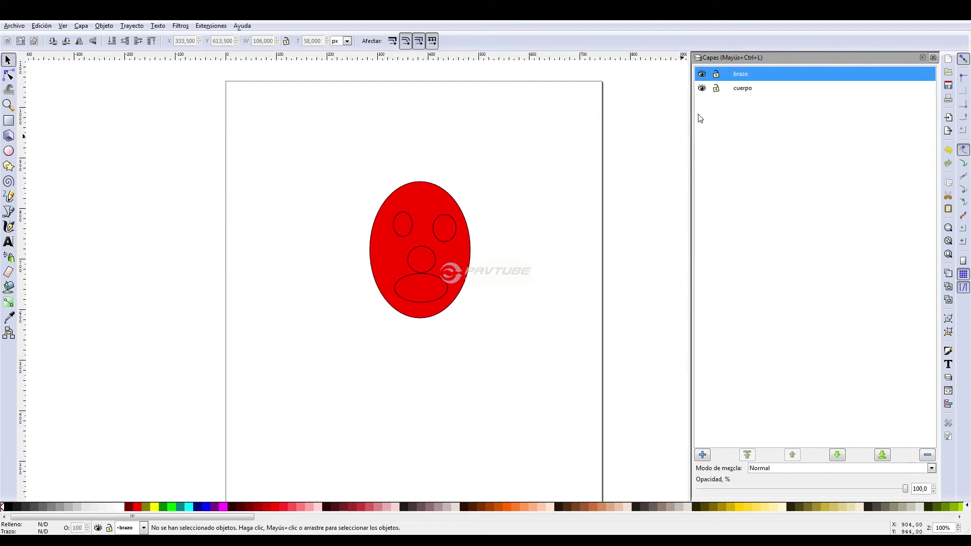
click(702, 89)
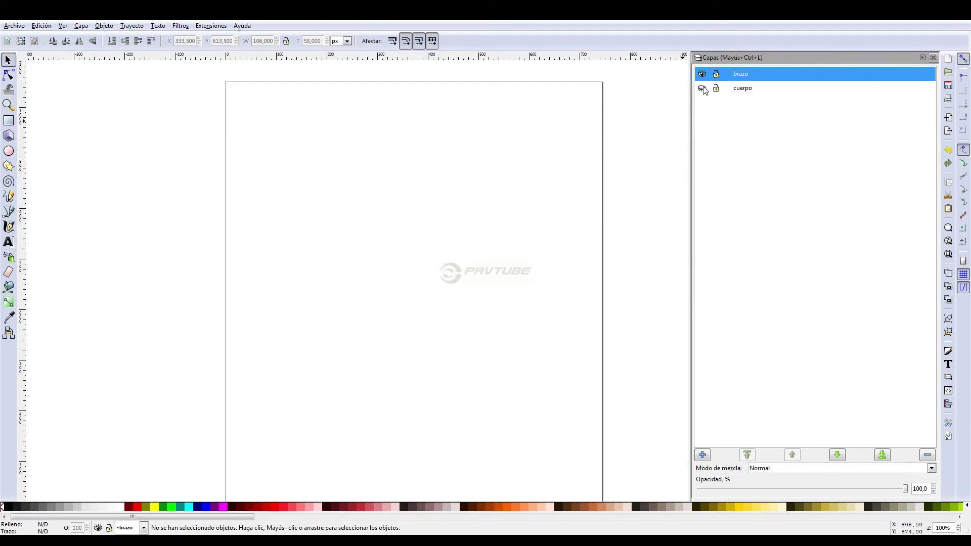
click(8, 119)
drag(167, 71, 660, 430)
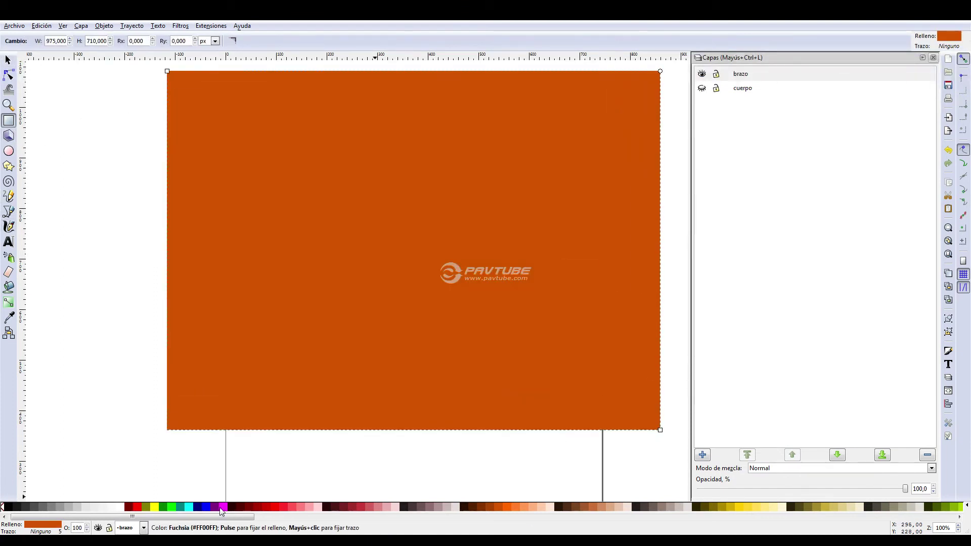
click(192, 507)
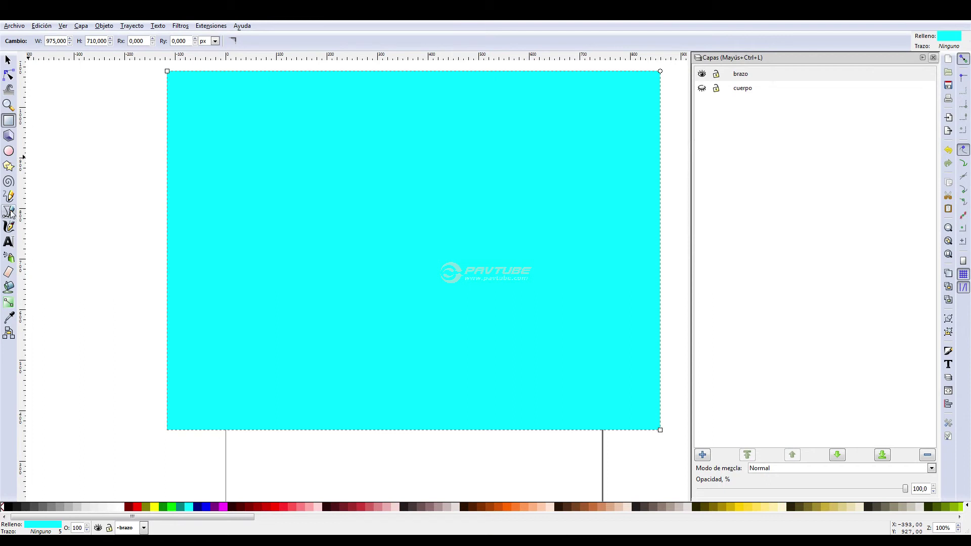
click(9, 227)
click(105, 507)
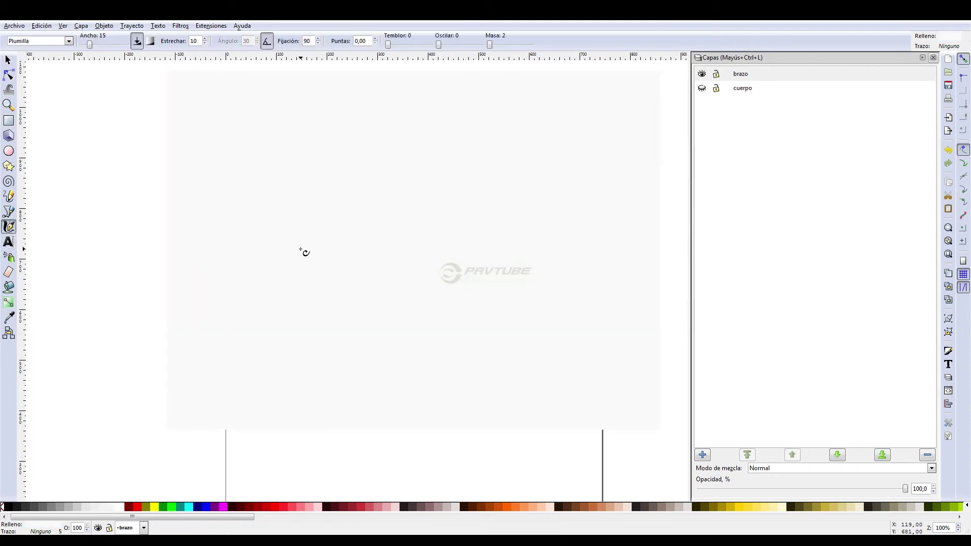
click(190, 508)
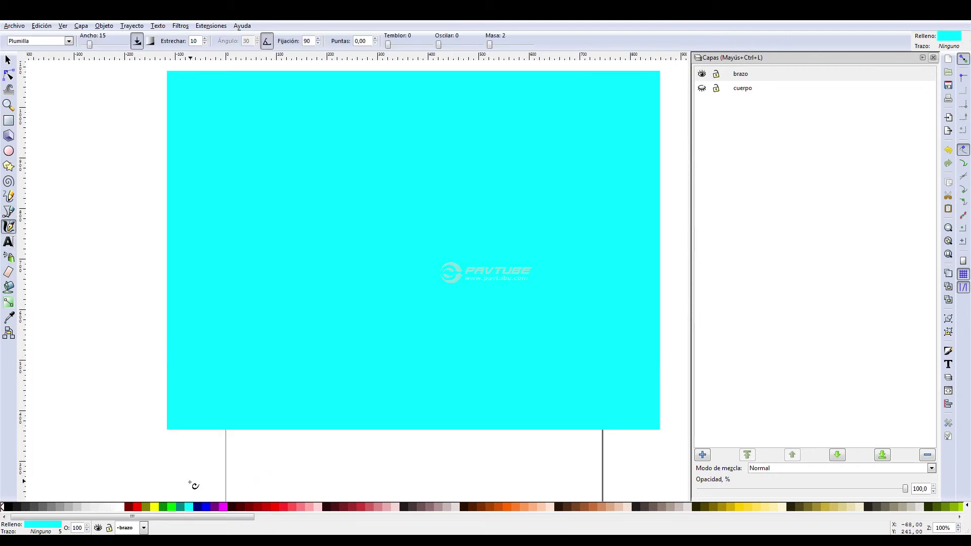
Step: Deselect the cyan rectangle and scribble four white clouds over it with the Calligraphy tool
key(space)
key(Escape)
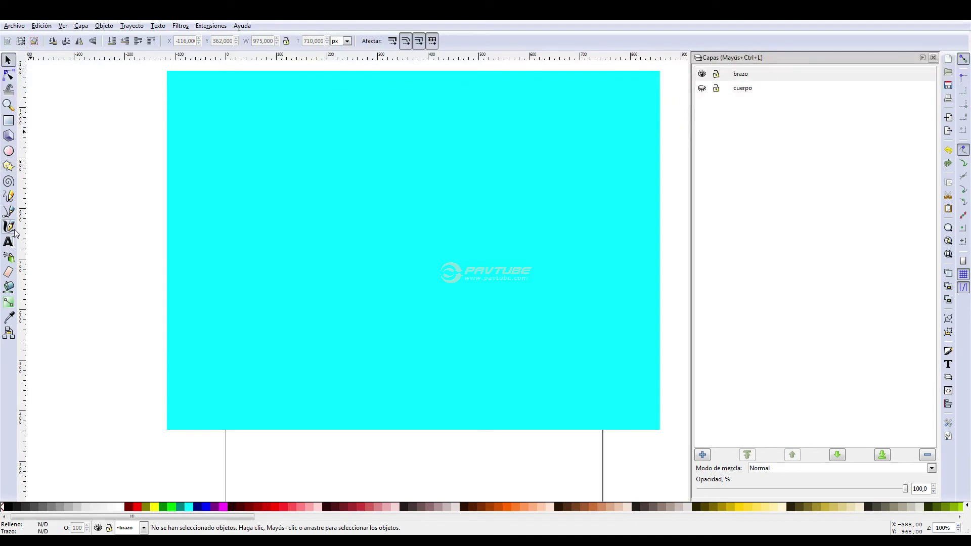
click(9, 227)
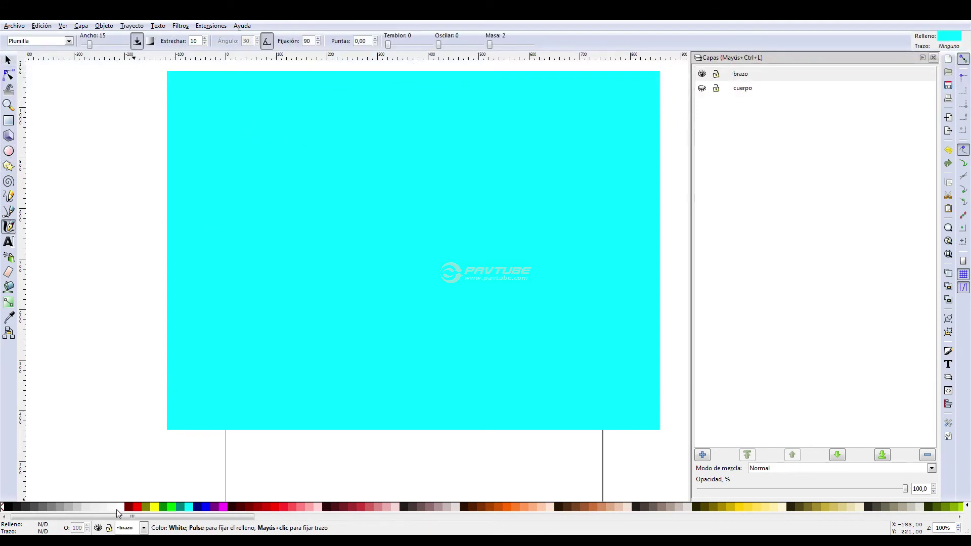
mouse_move(298, 119)
mouse_down()
mouse_move(269, 132)
mouse_move(308, 134)
mouse_up()
mouse_move(448, 142)
mouse_down()
mouse_move(435, 159)
mouse_move(448, 156)
mouse_move(431, 146)
mouse_move(549, 153)
mouse_move(501, 183)
mouse_move(521, 182)
mouse_up()
mouse_move(323, 207)
mouse_down()
mouse_move(381, 252)
mouse_move(331, 256)
mouse_move(329, 212)
mouse_up()
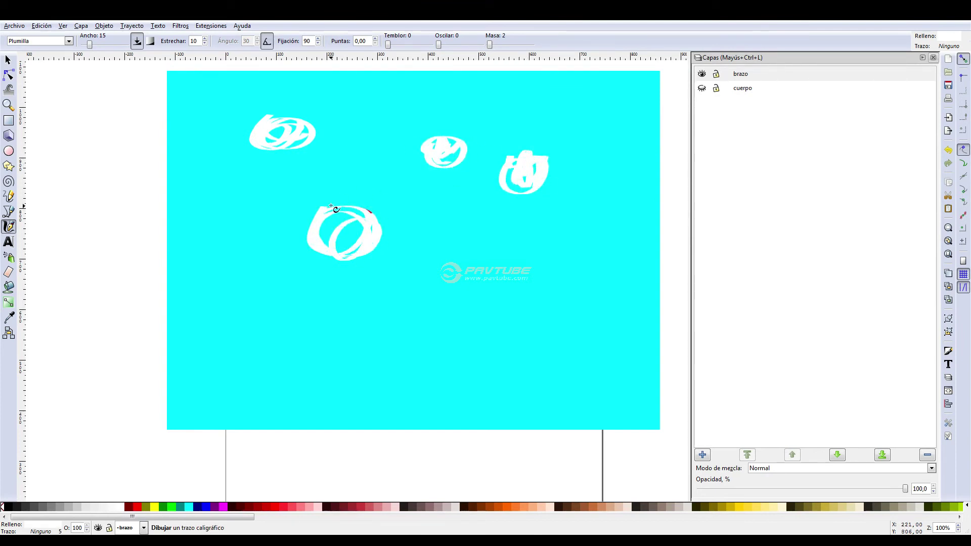
Step: Show the layer "cuerpo" and lower the layer "brazo" to the bottom of the stack
click(702, 90)
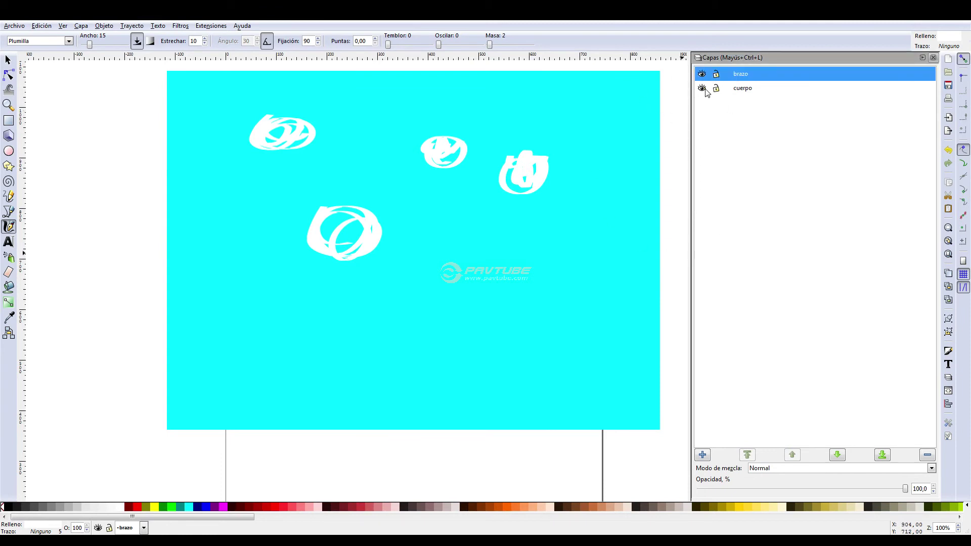
click(880, 457)
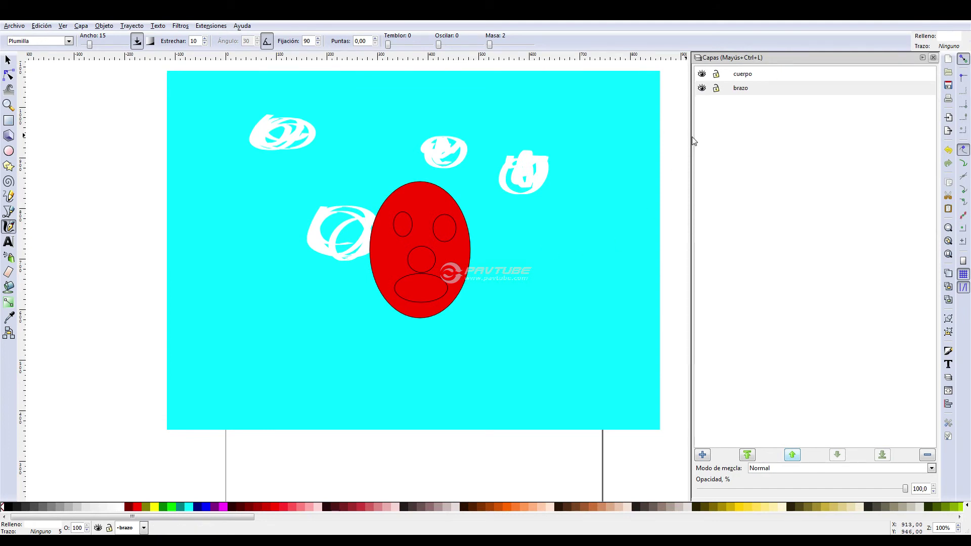
Step: Lock the layer "brazo" and move the face's left eye slightly upward on the layer "cuerpo"
click(717, 89)
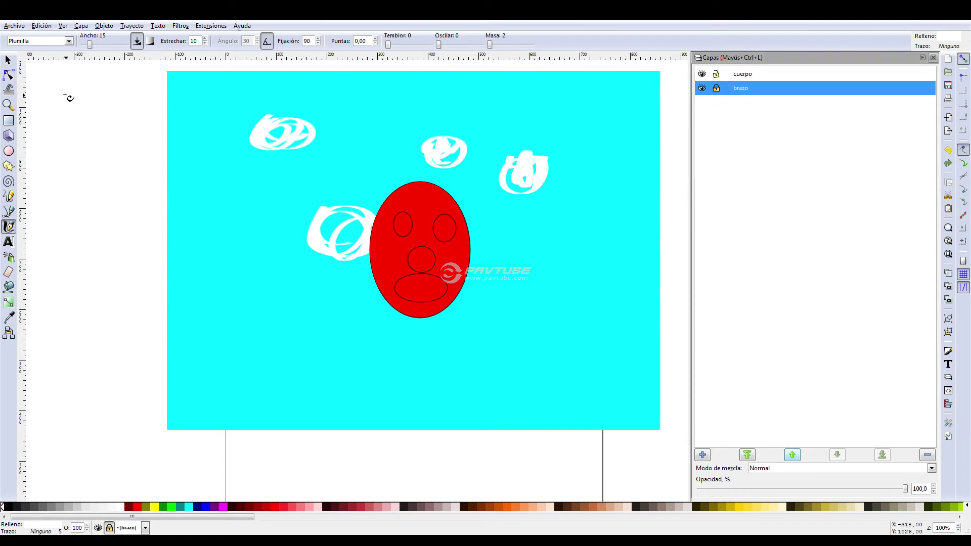
click(7, 60)
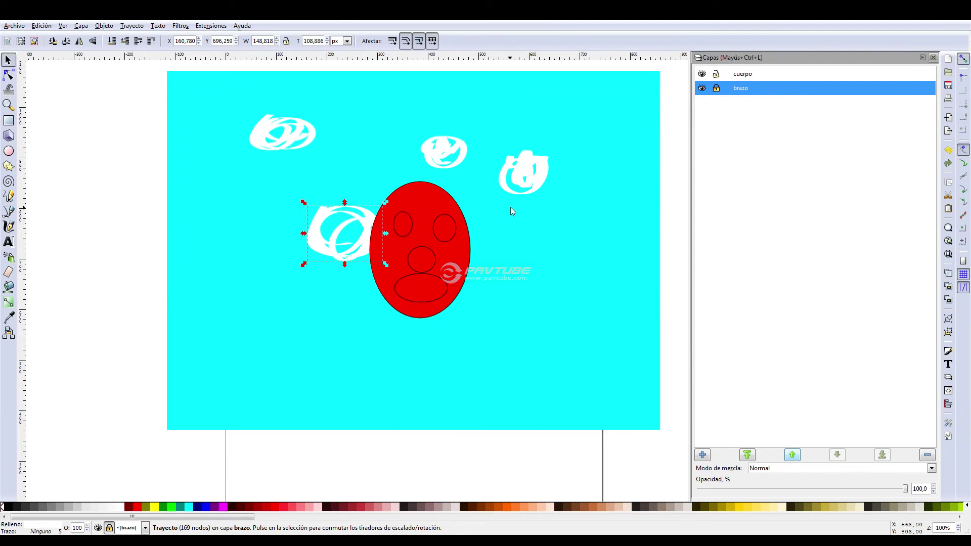
mouse_move(404, 222)
mouse_down()
mouse_move(427, 273)
mouse_move(434, 238)
mouse_move(405, 223)
mouse_up()
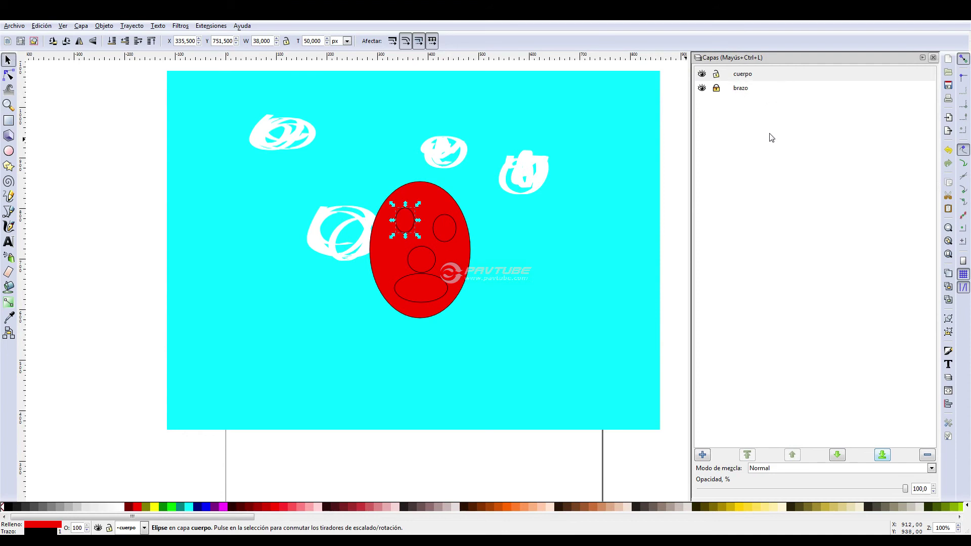
Step: Rename the layer "brazo" as "Cielo"
click(748, 95)
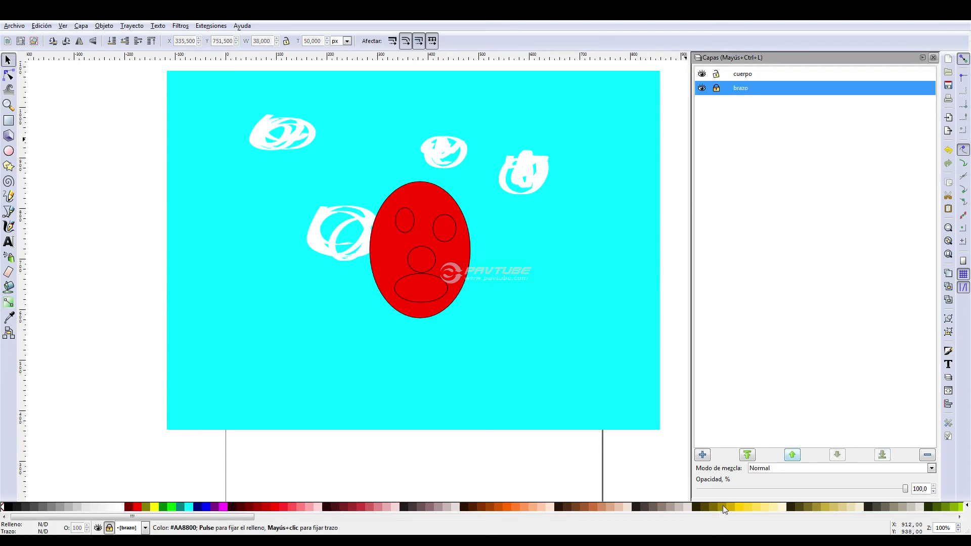
click(742, 97)
text(Cielo)
key(Return)
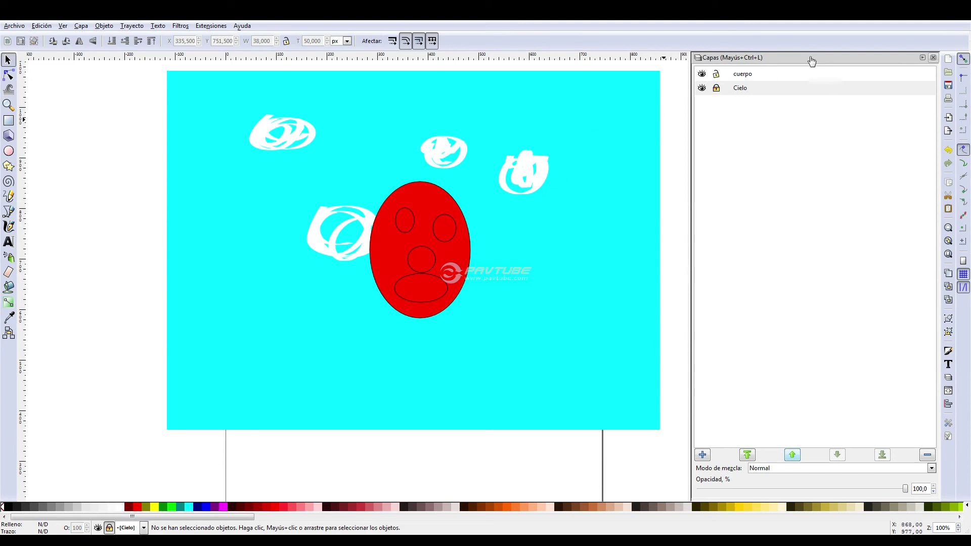
Step: Open the names of the layers "cuerpo" and "Cielo" for editing
click(743, 75)
click(743, 75)
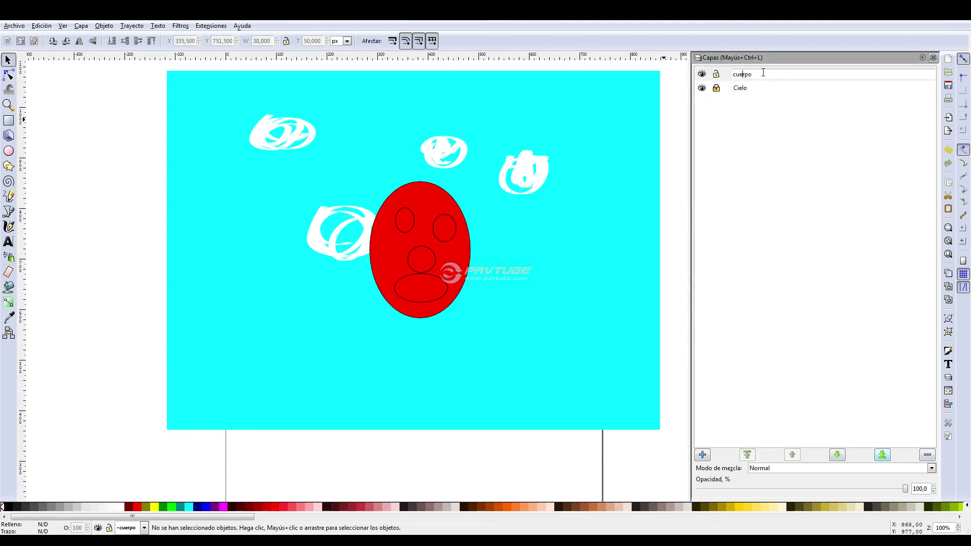
click(743, 89)
click(743, 90)
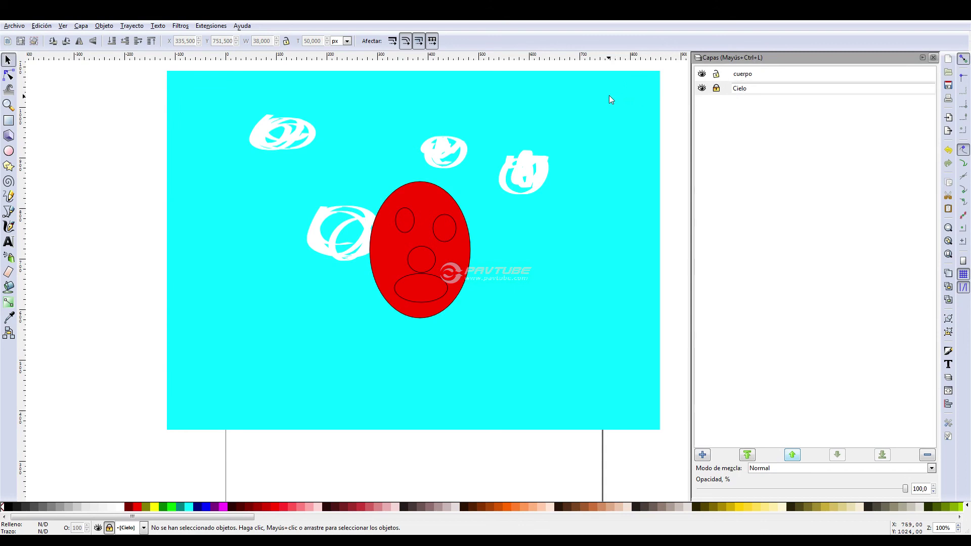
click(779, 237)
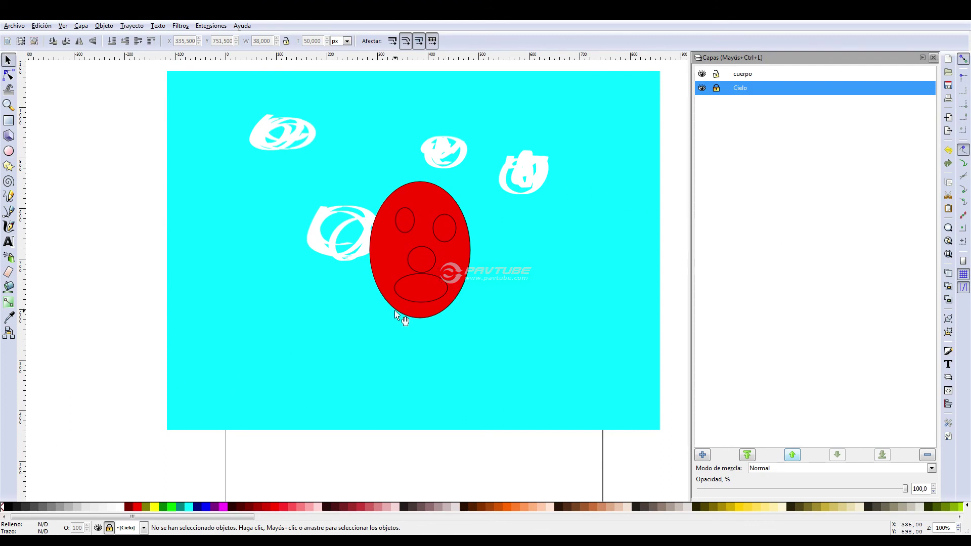
scroll(457, 342, down, 5)
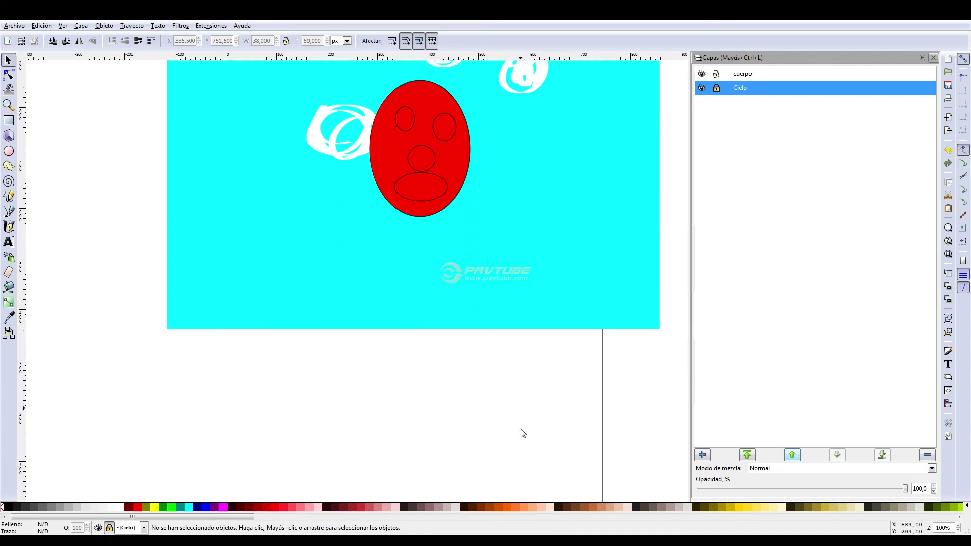
scroll(521, 432, up, 12)
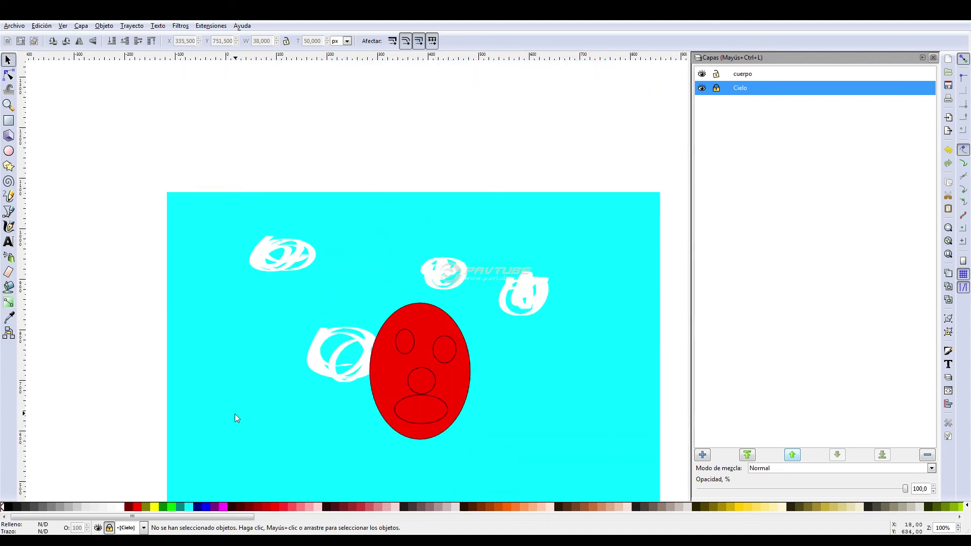